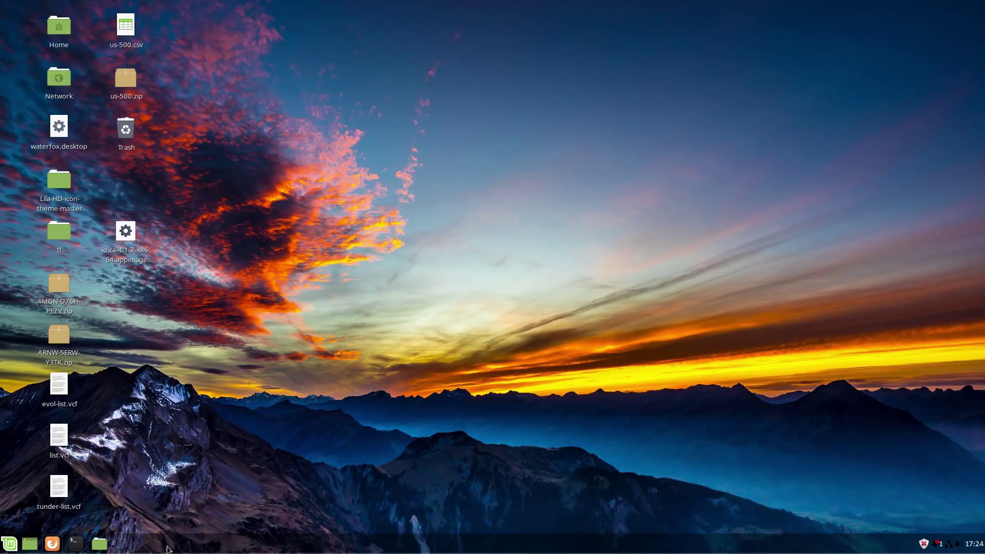
Open the Cinnamon Menu from the taskbar to show All Applications and categories.
{"action": "left_click", "coordinate": [10, 543]}
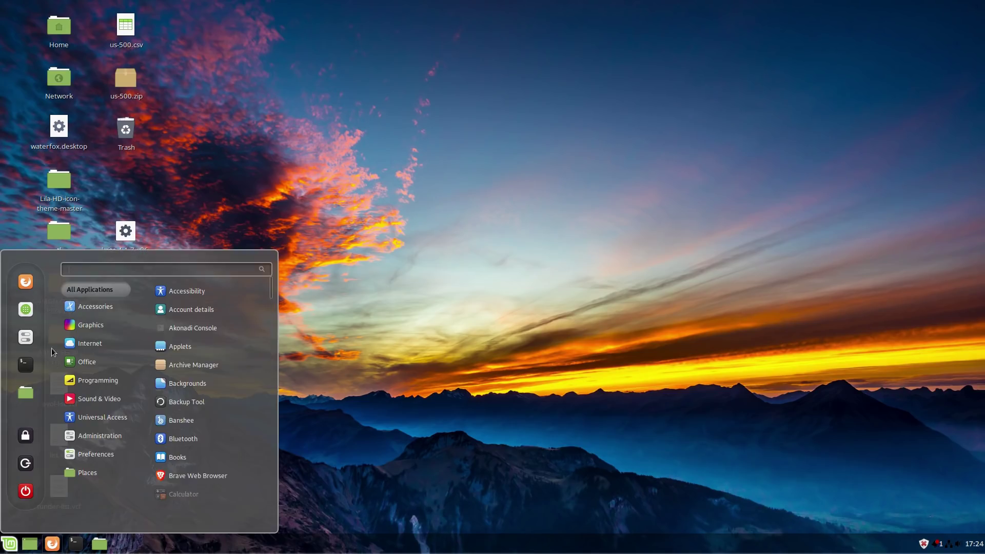
Launch Software Manager, preview its Flatpak applications list, and return home.
{"action": "left_click", "coordinate": [33, 309]}
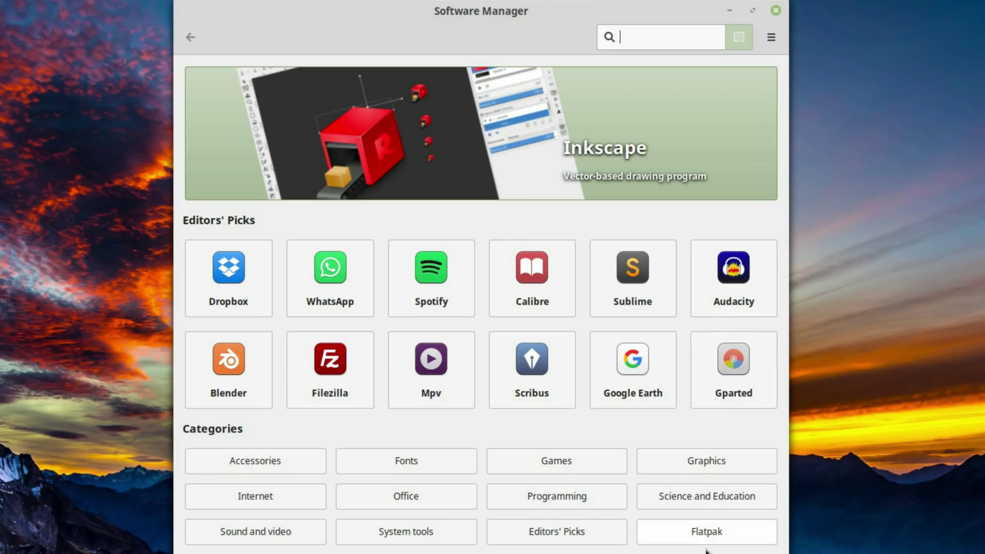
{"action": "left_click", "coordinate": [724, 531]}
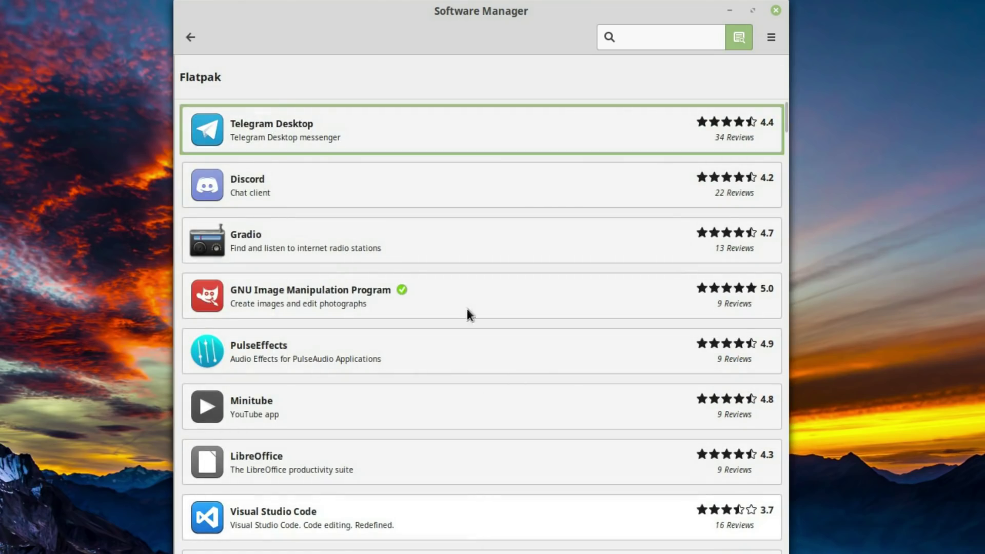
{"action": "left_click", "coordinate": [190, 38]}
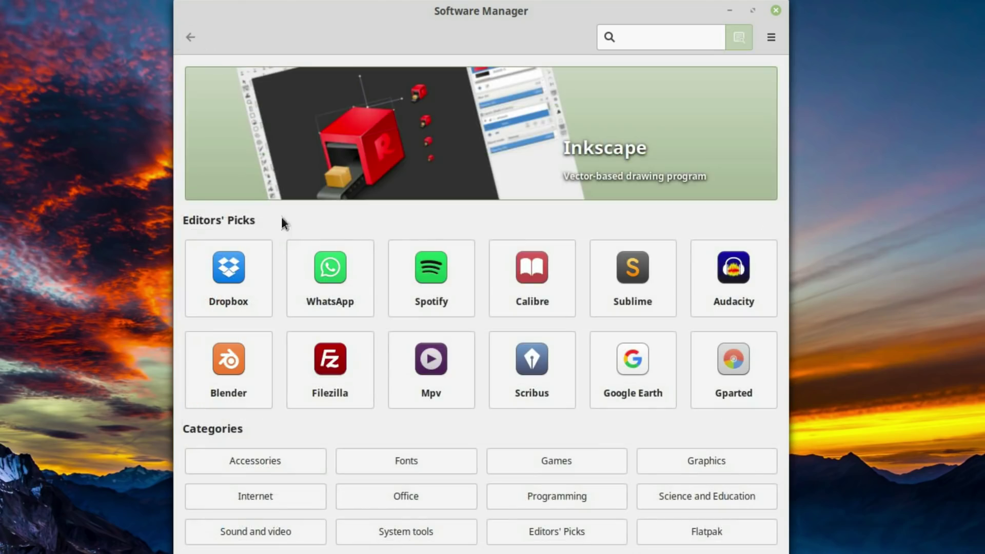
Look over the Dropbox details page, go back home, and search for kdenlive.
{"action": "left_click", "coordinate": [240, 289]}
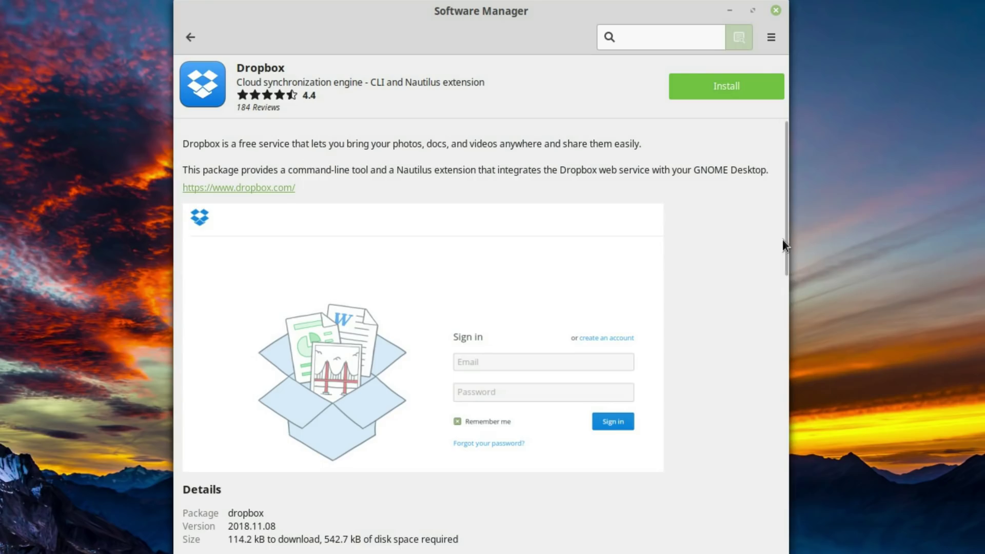
{"action": "scroll", "coordinate": [762, 297], "scroll_direction": "down", "scroll_amount": 5}
{"action": "scroll", "coordinate": [755, 328], "scroll_direction": "up", "scroll_amount": 5}
{"action": "left_click", "coordinate": [190, 38]}
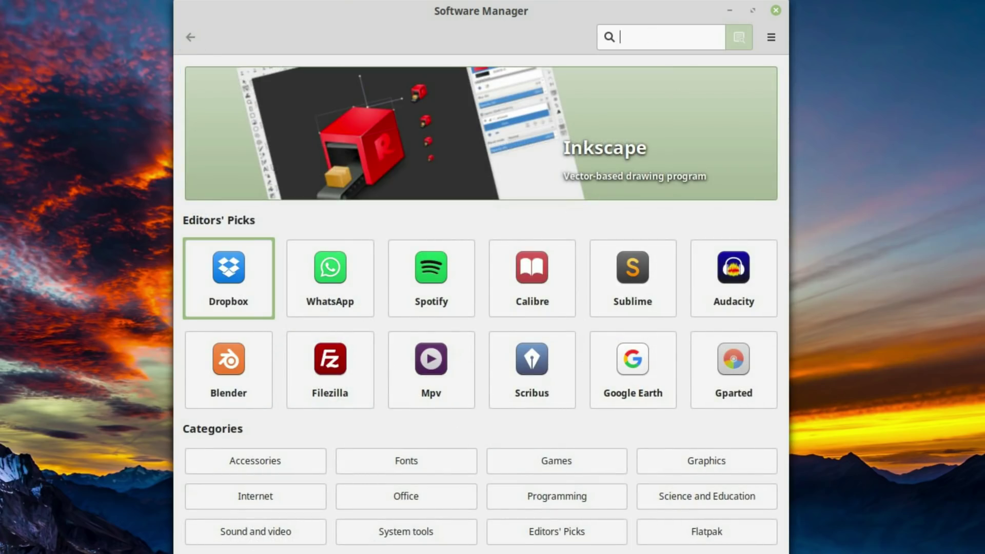
{"action": "type", "text": "kdenlive"}
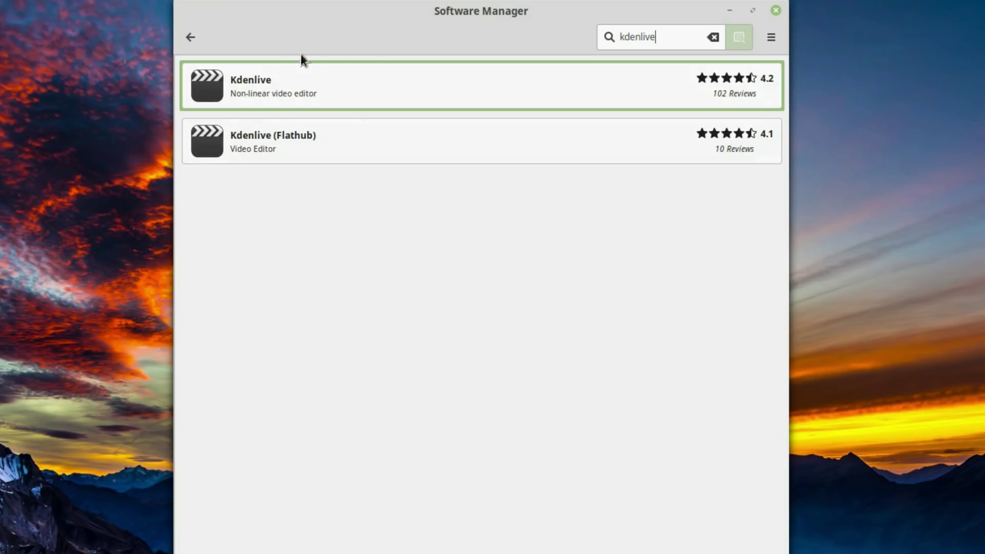
Open the native Kdenlive result to compare with Kdenlive (Flathub), then return home.
{"action": "left_click", "coordinate": [280, 96]}
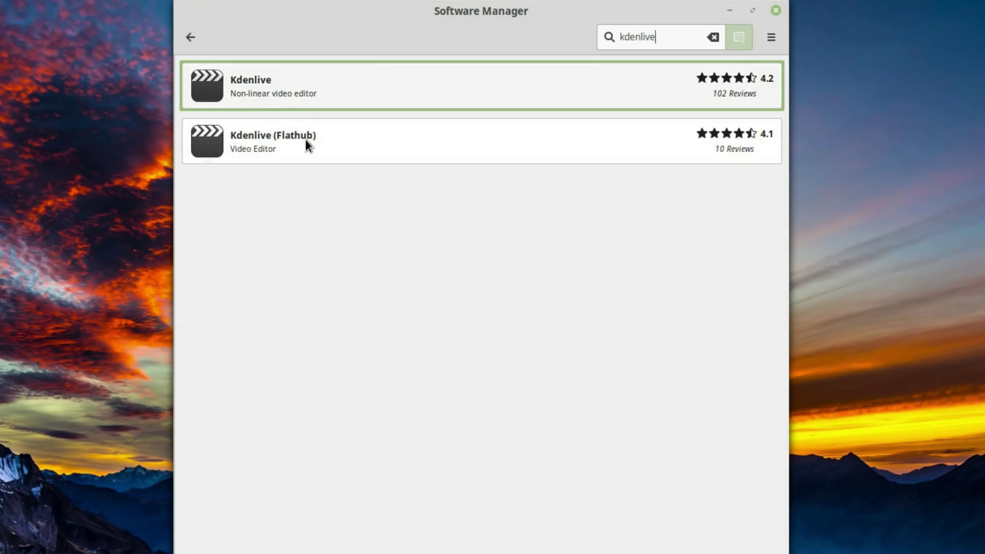
{"action": "left_click", "coordinate": [188, 38]}
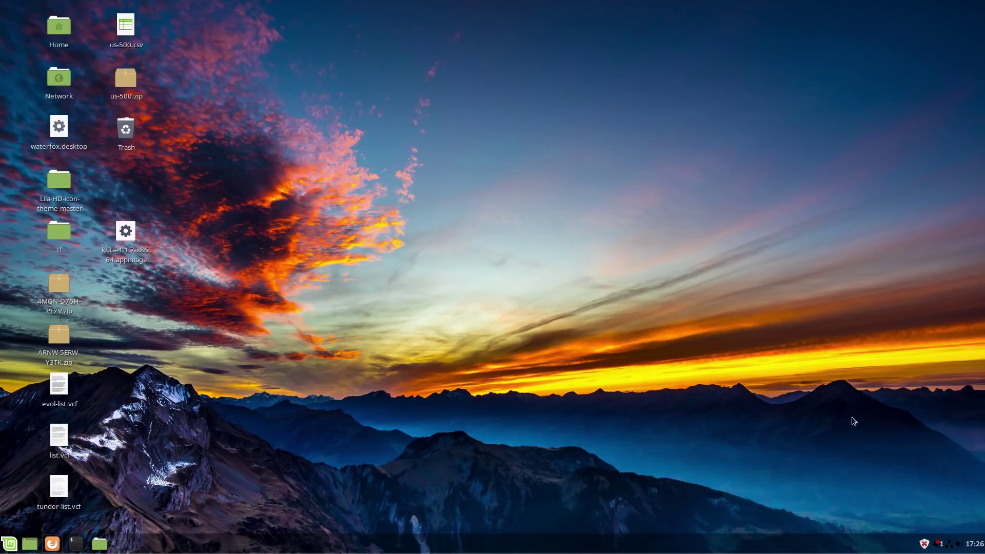
Launch Synaptic Package Manager via the menu search 'syn', authenticating with the administrator password.
{"action": "left_click", "coordinate": [9, 543]}
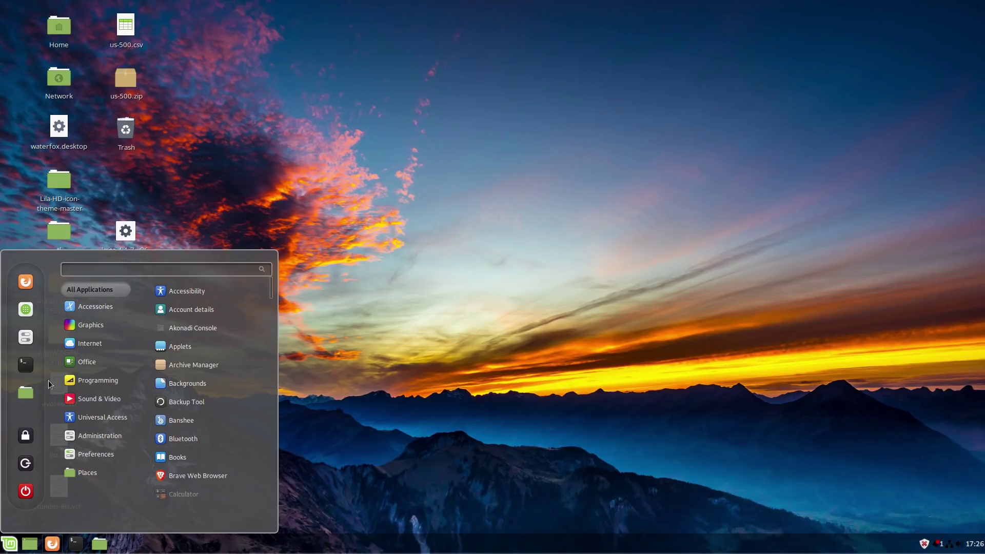
{"action": "mouse_move", "coordinate": [110, 309]}
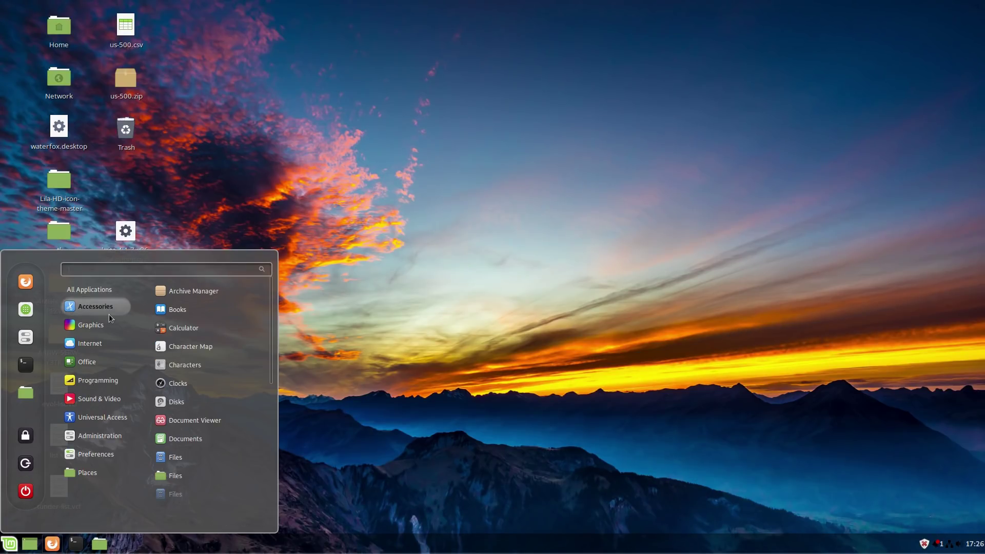
{"action": "type", "text": "syn"}
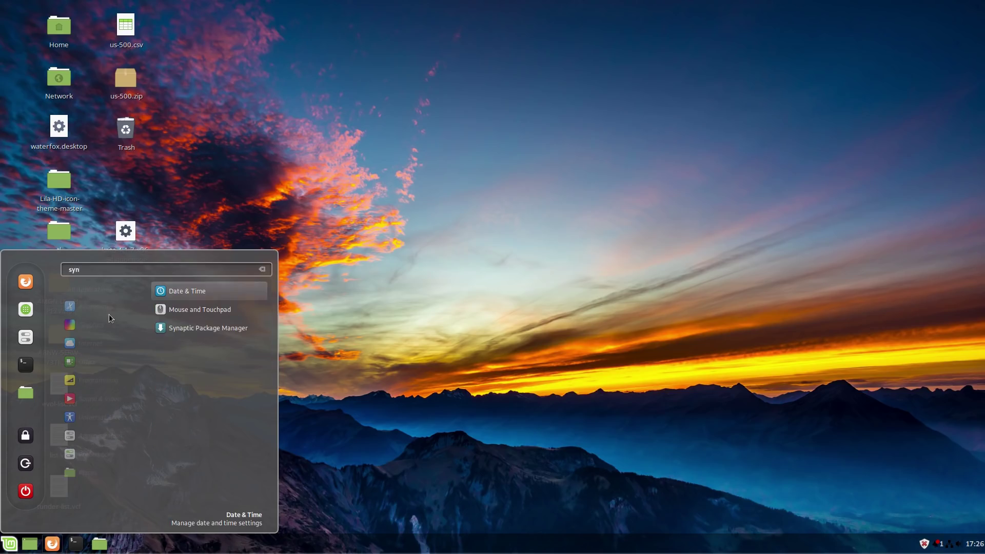
{"action": "left_click", "coordinate": [174, 328]}
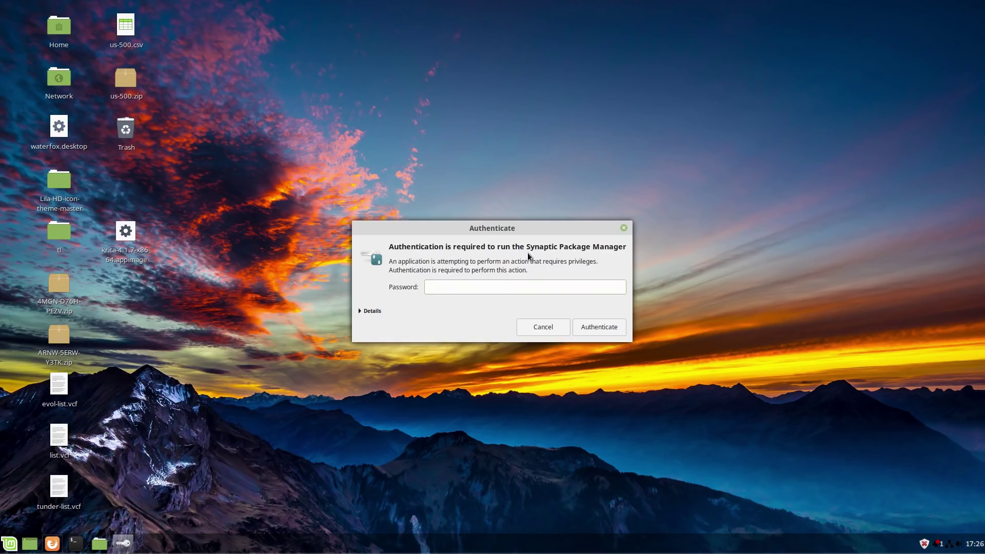
{"action": "type", "text": "•••"}
{"action": "key", "text": "Return"}
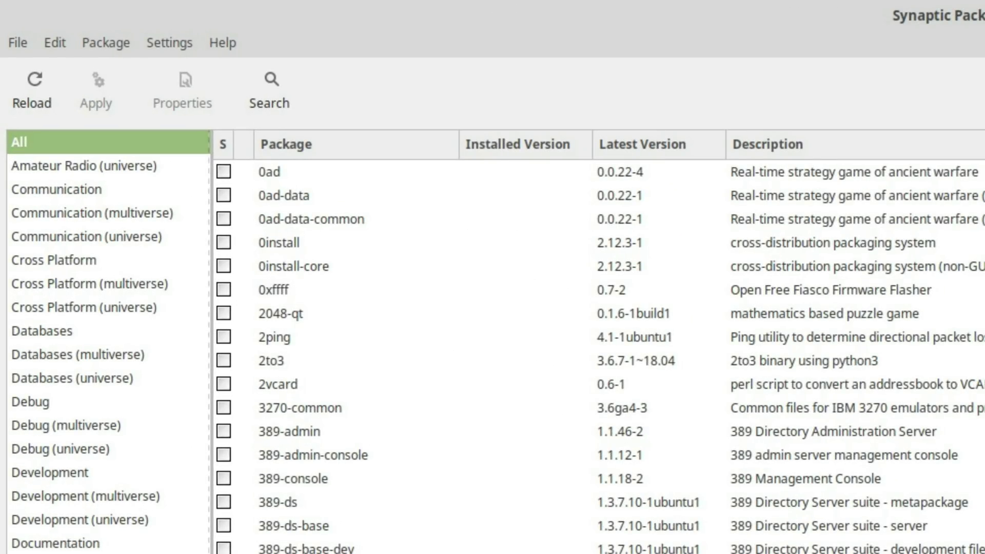
Scroll through Synaptic's full package list and bring up the Find dialog.
{"action": "scroll", "coordinate": [598, 354], "scroll_direction": "down", "scroll_amount": 20}
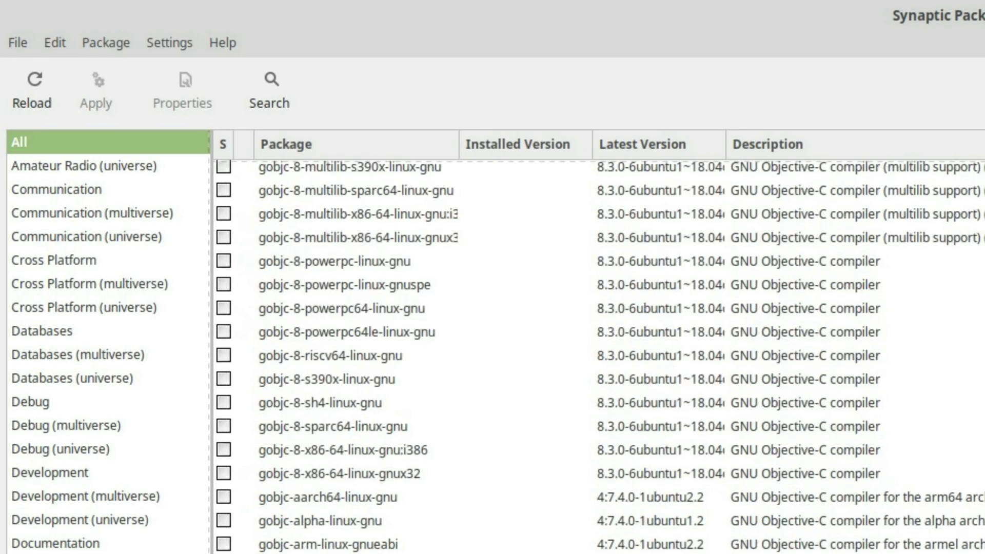
{"action": "scroll", "coordinate": [598, 354], "scroll_direction": "down", "scroll_amount": 20}
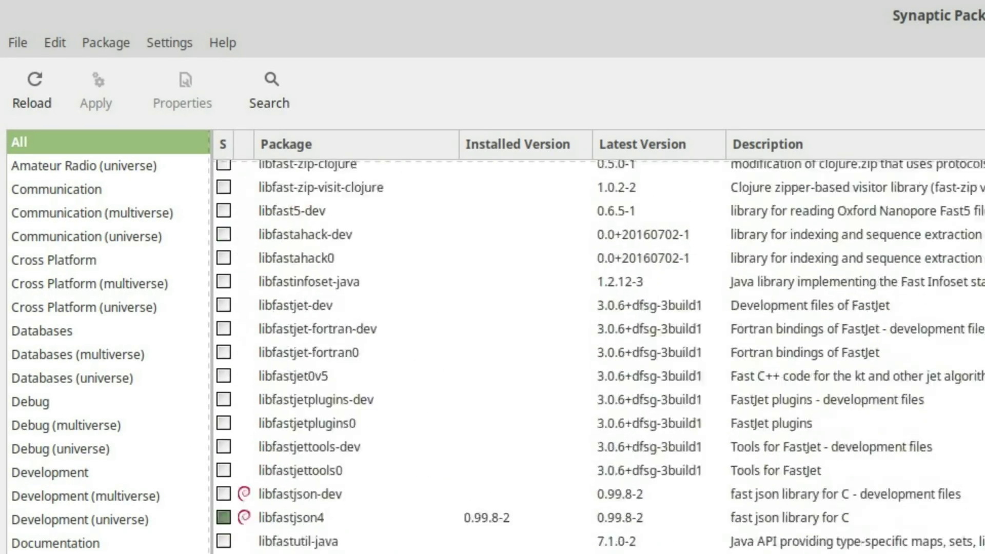
{"action": "scroll", "coordinate": [598, 354], "scroll_direction": "down", "scroll_amount": 15}
{"action": "scroll", "coordinate": [598, 354], "scroll_direction": "down", "scroll_amount": 20}
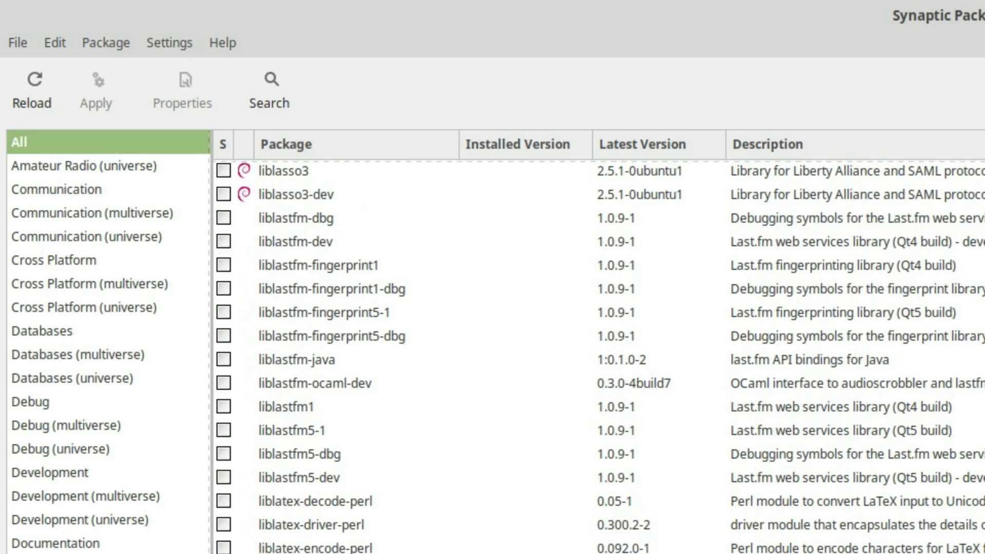
{"action": "left_click", "coordinate": [282, 99]}
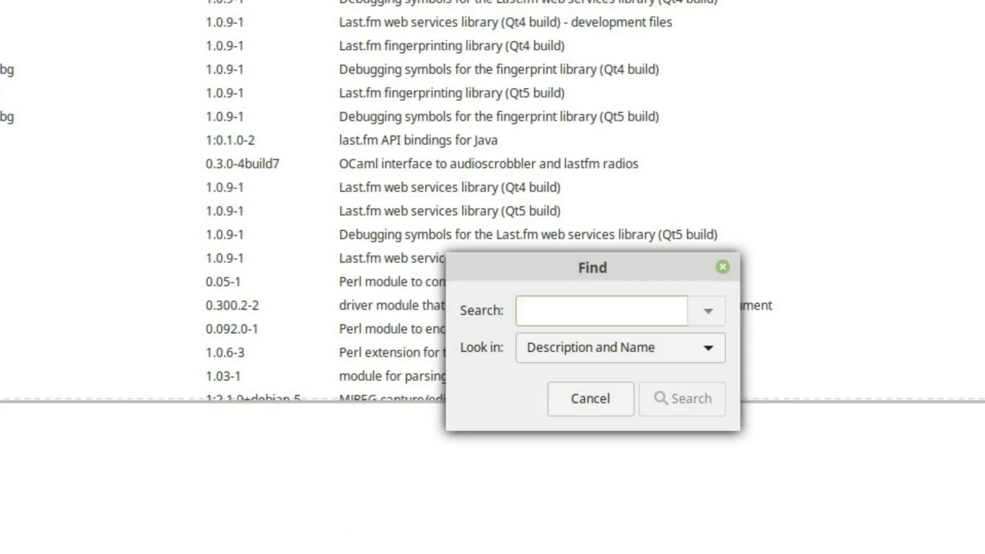
Search Synaptic for 'email', browse the matching packages, and reopen the Find dialog.
{"action": "type", "text": "email"}
{"action": "key", "text": "Return"}
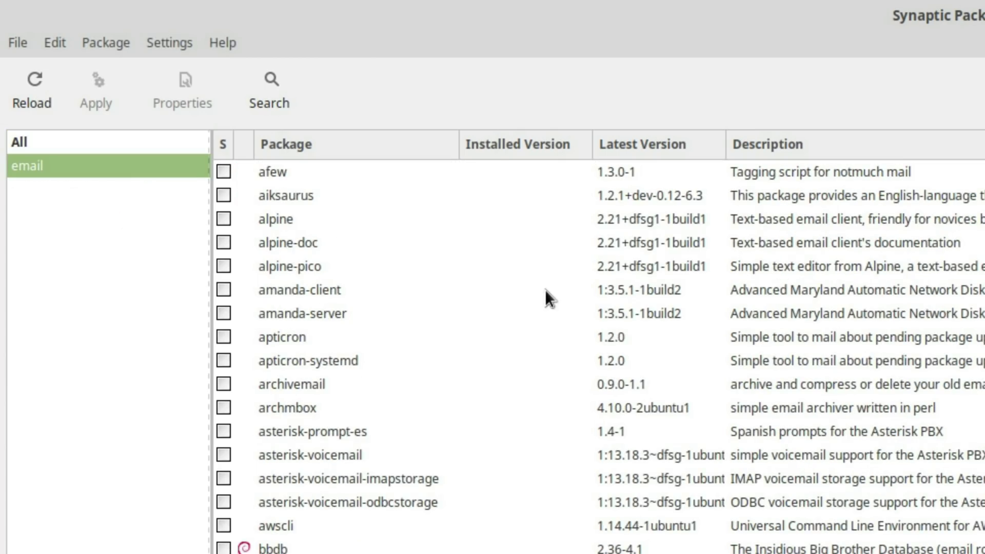
{"action": "scroll", "coordinate": [545, 289], "scroll_direction": "down", "scroll_amount": 15}
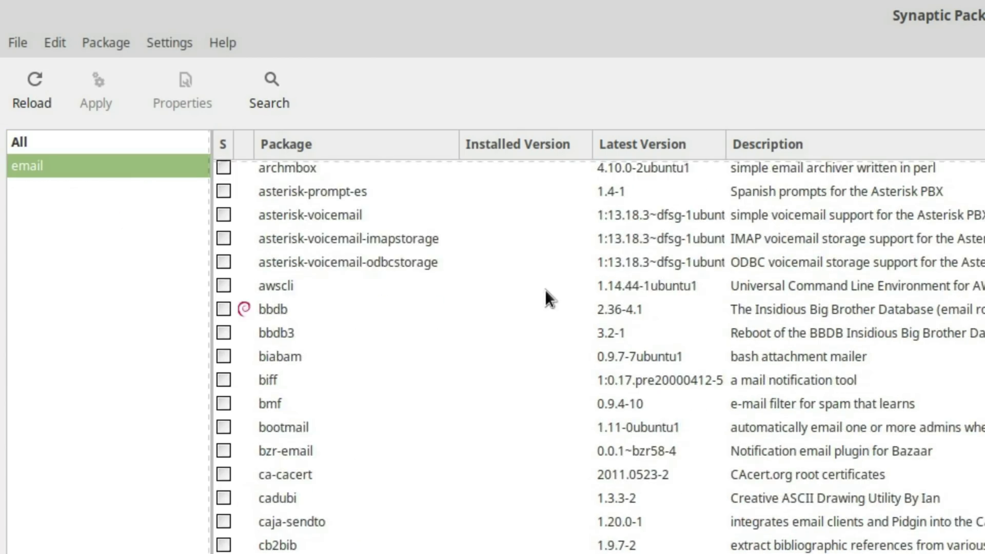
{"action": "scroll", "coordinate": [548, 293], "scroll_direction": "down", "scroll_amount": 4}
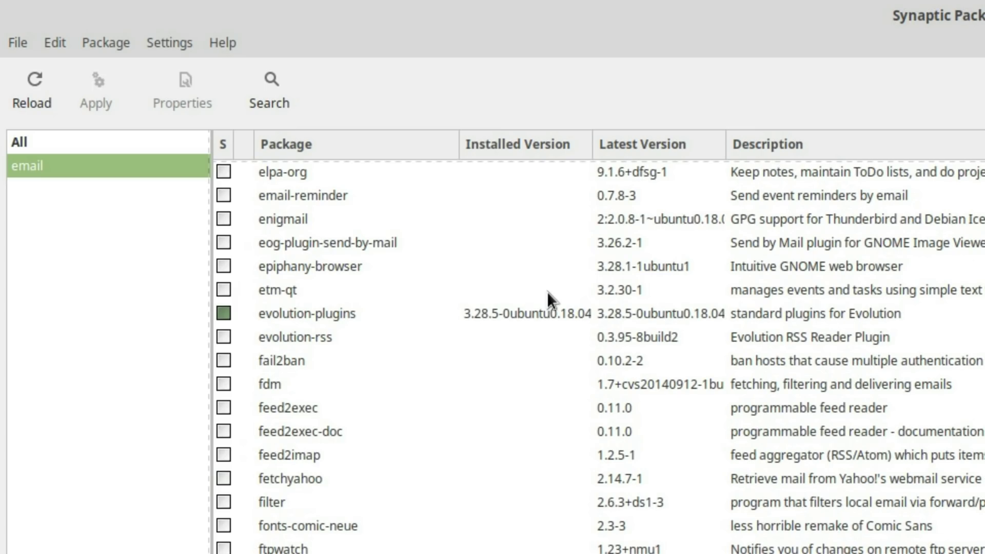
{"action": "scroll", "coordinate": [547, 292], "scroll_direction": "down", "scroll_amount": 18}
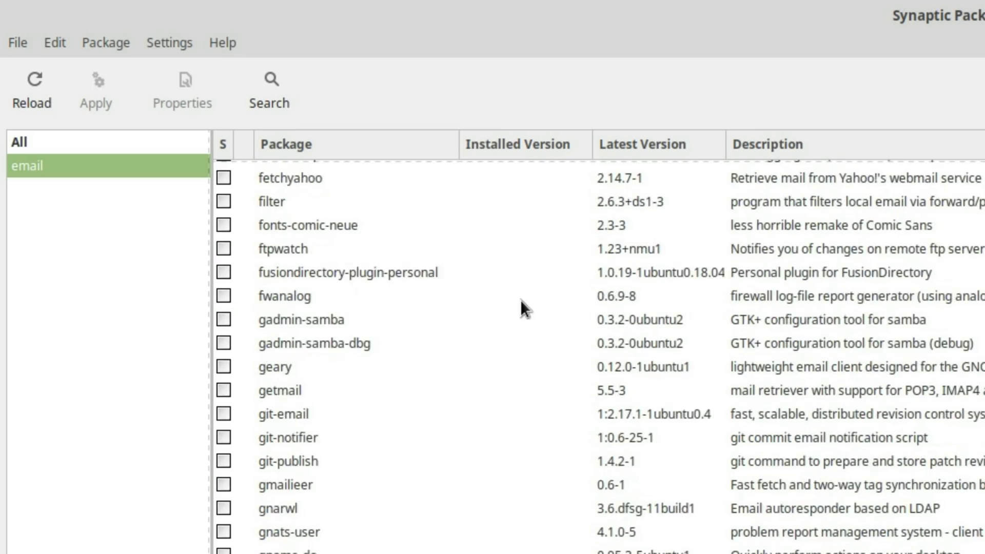
{"action": "scroll", "coordinate": [519, 300], "scroll_direction": "down", "scroll_amount": 5}
{"action": "scroll", "coordinate": [518, 299], "scroll_direction": "up", "scroll_amount": 7}
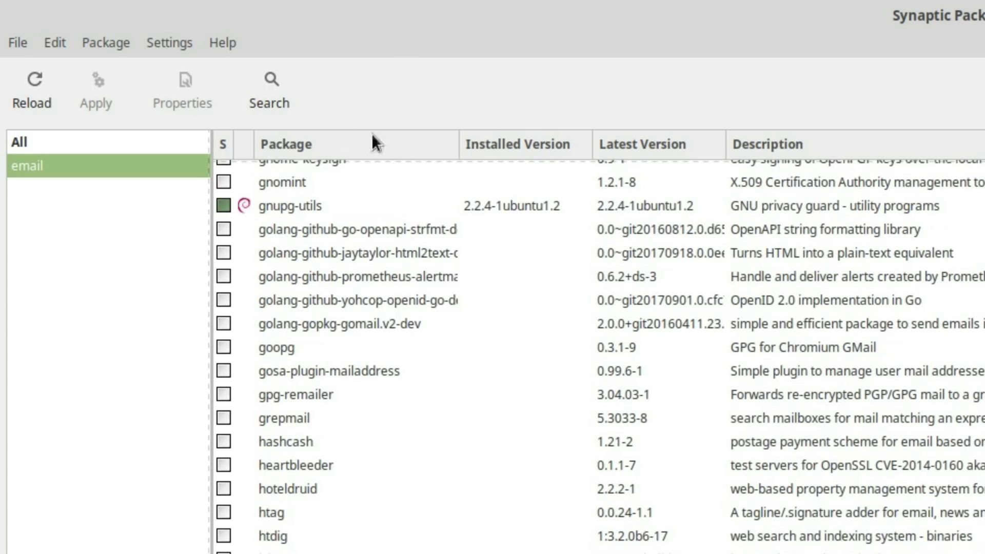
{"action": "left_click", "coordinate": [299, 92]}
Search for 'thunderbird' and scroll through the 104 results, including the thunderbird-locale packs.
{"action": "type", "text": "thunderbird"}
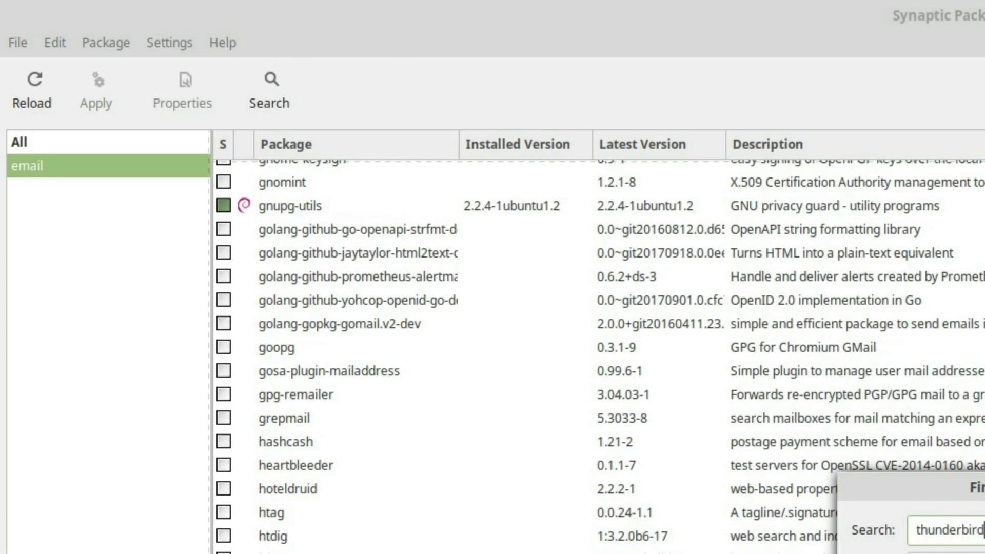
{"action": "key", "text": "Return"}
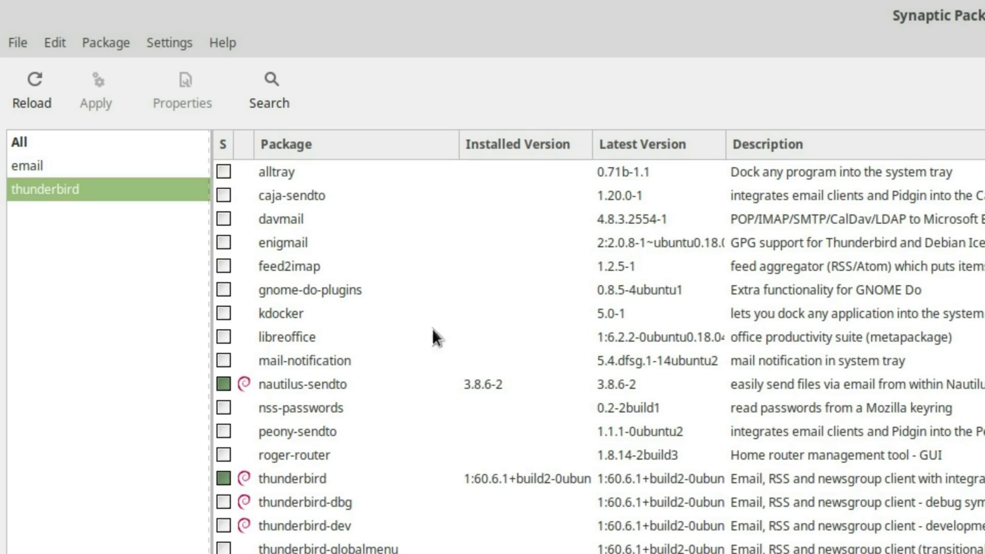
{"action": "scroll", "coordinate": [366, 333], "scroll_direction": "down", "scroll_amount": 3}
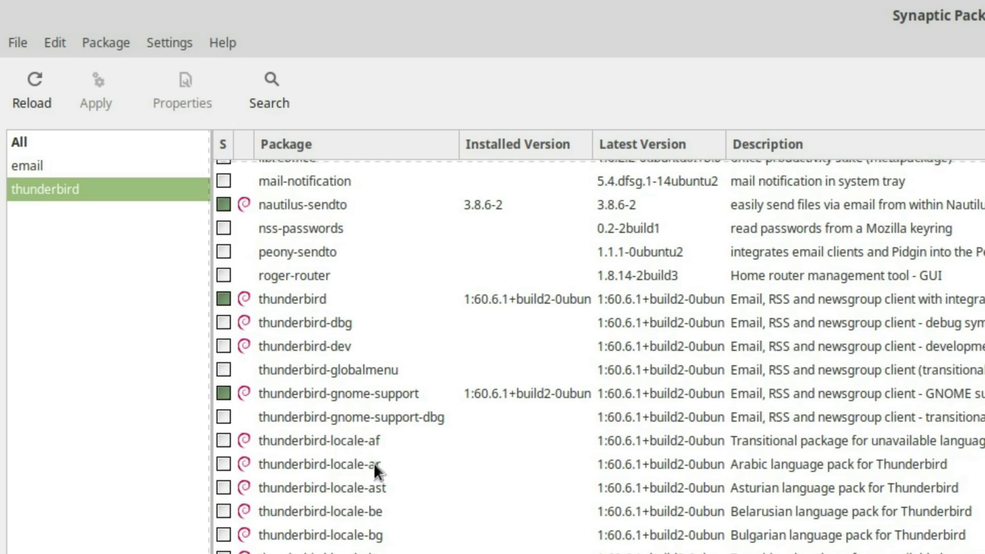
{"action": "scroll", "coordinate": [362, 493], "scroll_direction": "down", "scroll_amount": 5}
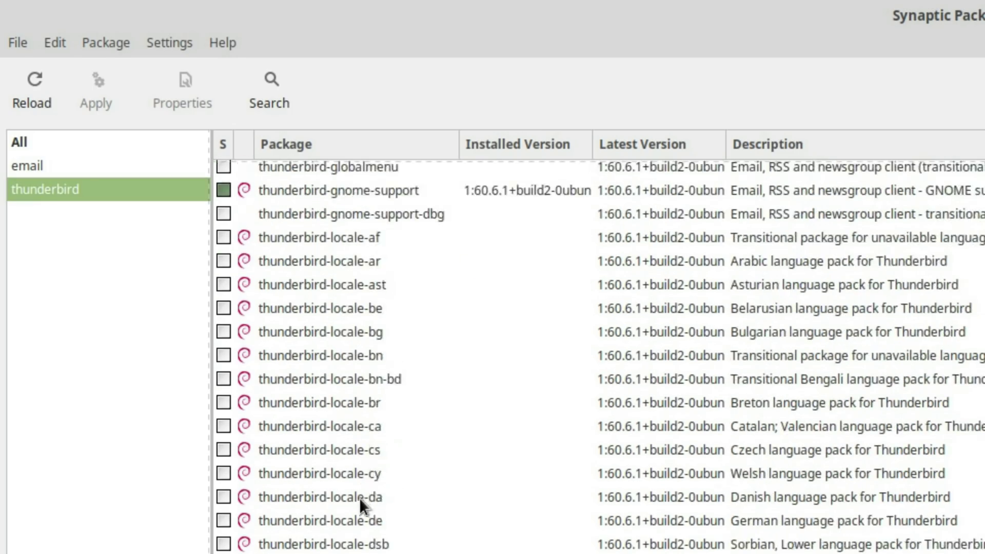
{"action": "scroll", "coordinate": [409, 488], "scroll_direction": "down", "scroll_amount": 1}
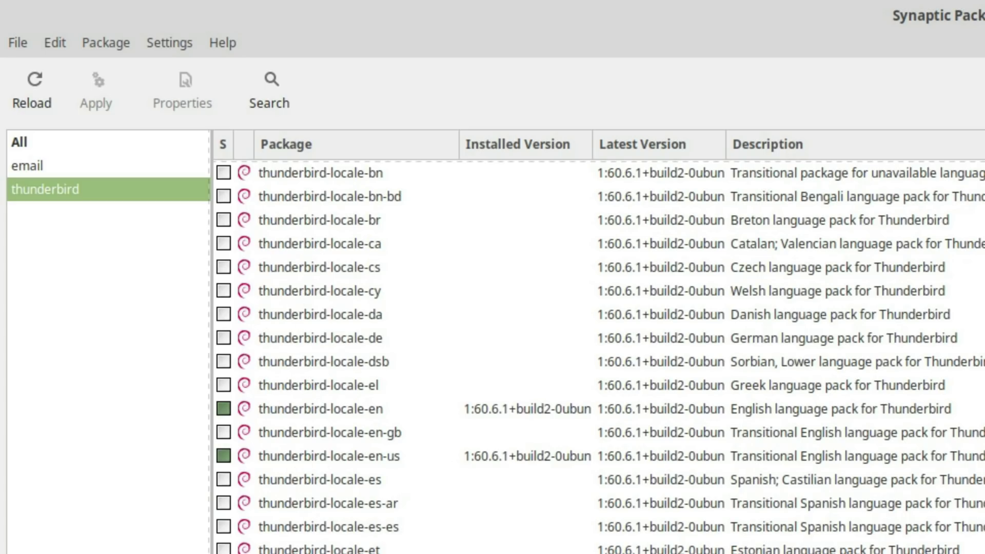
{"action": "scroll", "coordinate": [358, 497], "scroll_direction": "up", "scroll_amount": 3}
{"action": "scroll", "coordinate": [358, 498], "scroll_direction": "down", "scroll_amount": 11}
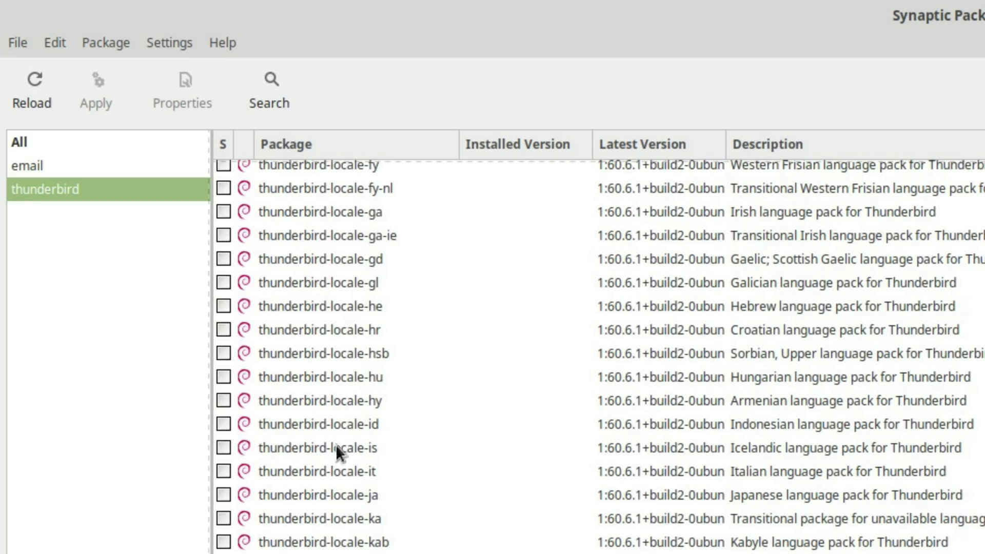
{"action": "scroll", "coordinate": [360, 528], "scroll_direction": "down", "scroll_amount": 2}
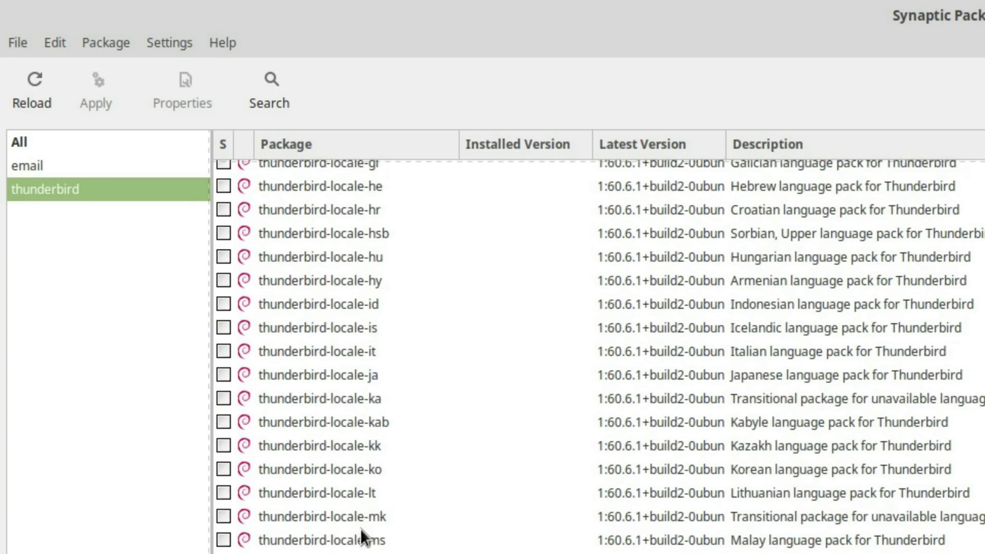
{"action": "scroll", "coordinate": [365, 508], "scroll_direction": "down", "scroll_amount": 6}
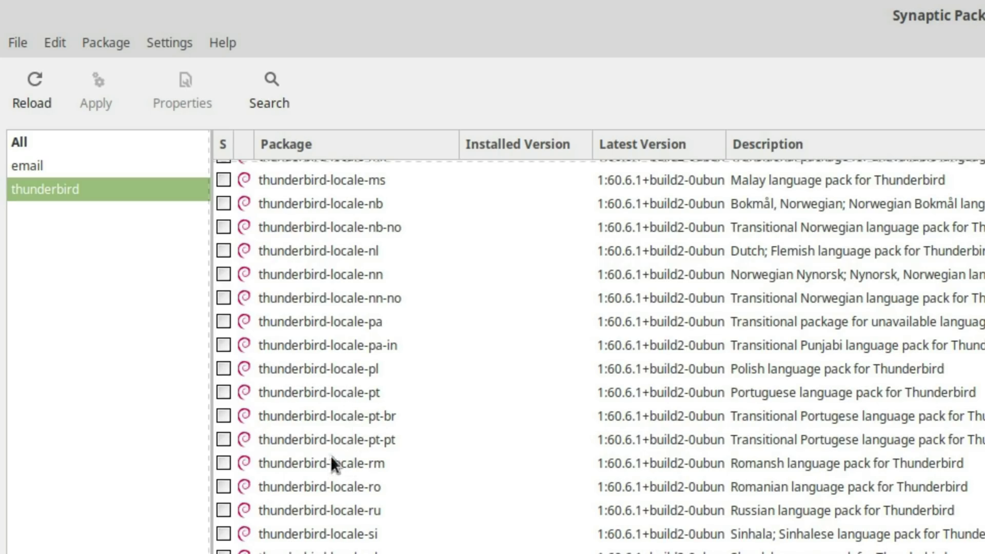
{"action": "scroll", "coordinate": [363, 500], "scroll_direction": "down", "scroll_amount": 4}
{"action": "scroll", "coordinate": [354, 490], "scroll_direction": "up", "scroll_amount": 17}
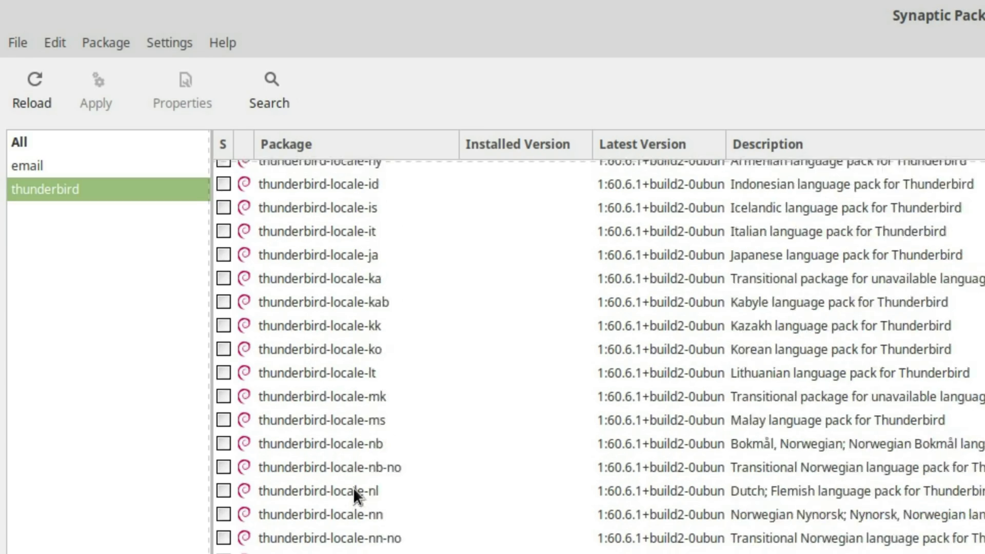
{"action": "scroll", "coordinate": [353, 487], "scroll_direction": "up", "scroll_amount": 10}
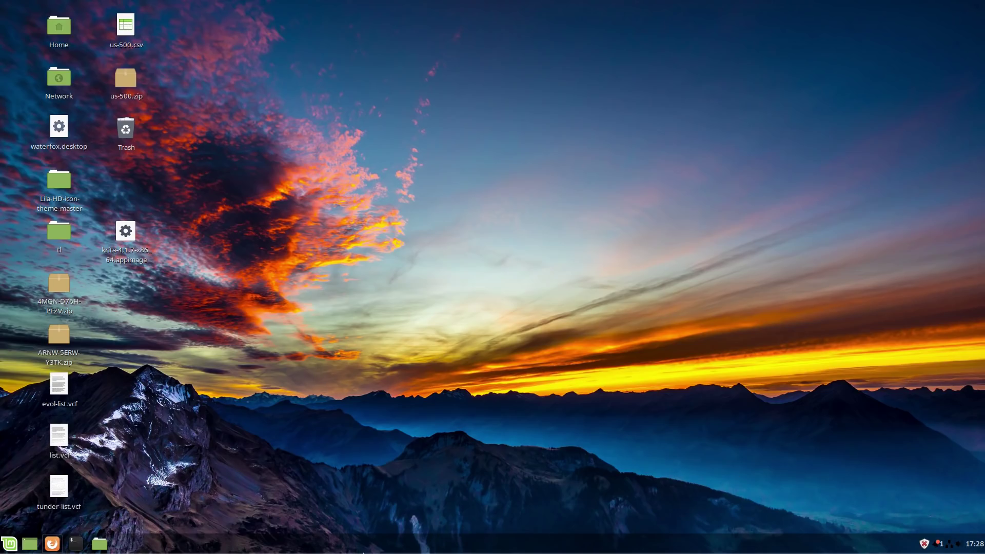
Launch a terminal window from the panel's Terminal launcher.
{"action": "left_click", "coordinate": [76, 543]}
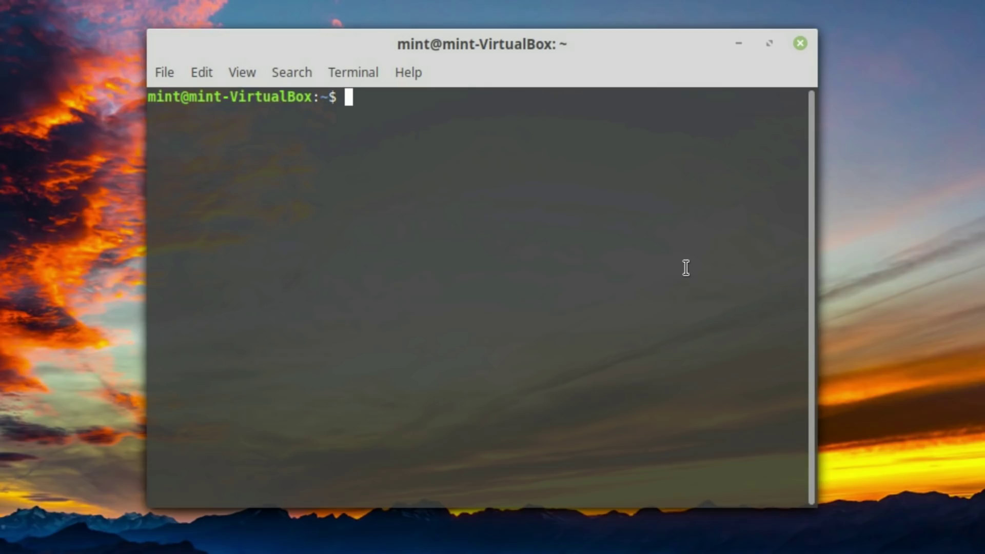
Run 'sudo apt update' with the administrator password to refresh the package lists.
{"action": "type", "text": "apt"}
{"action": "key", "text": "BackSpace"}
{"action": "key", "text": "BackSpace"}
{"action": "key", "text": "BackSpace"}
{"action": "type", "text": "sudo "}
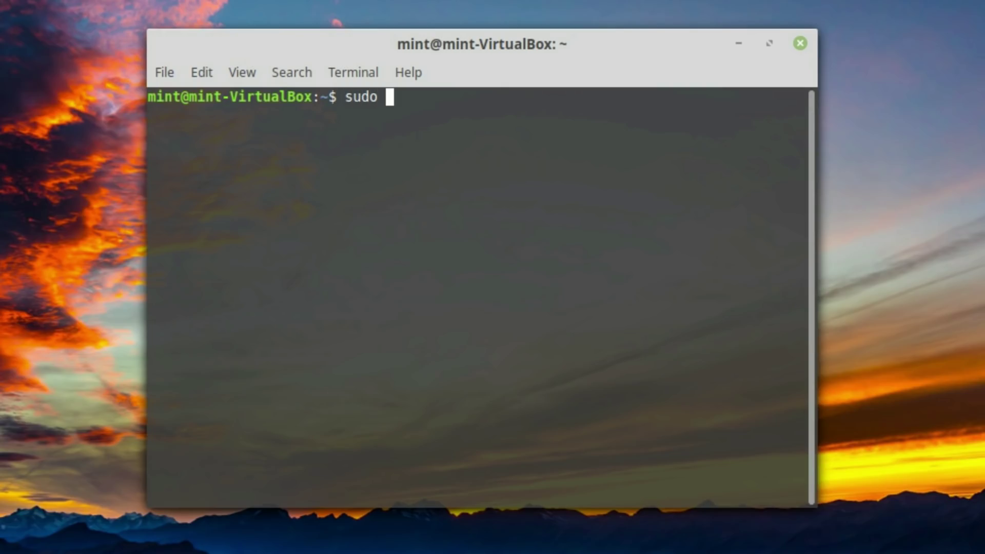
{"action": "type", "text": "apt upda"}
{"action": "key", "text": "BackSpace"}
{"action": "key", "text": "BackSpace"}
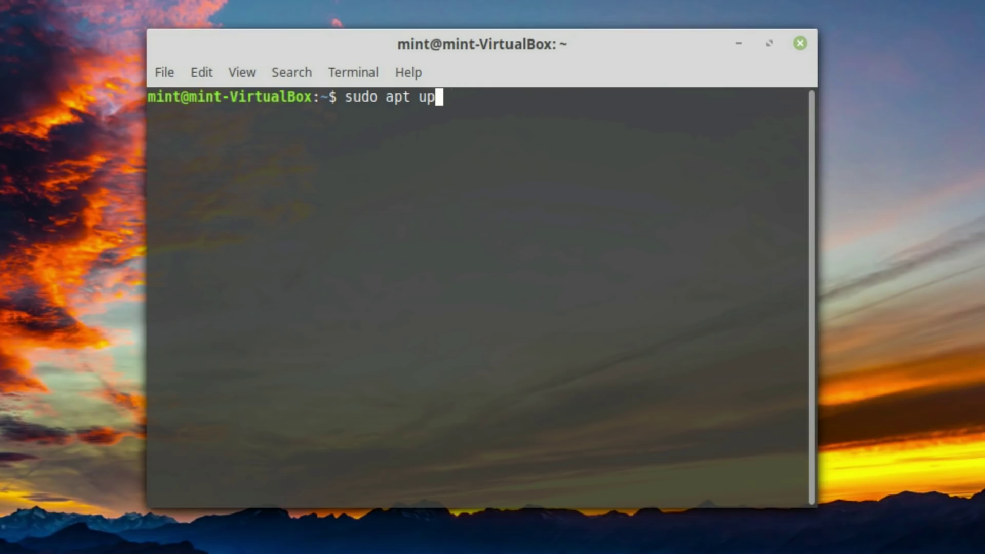
{"action": "type", "text": "date"}
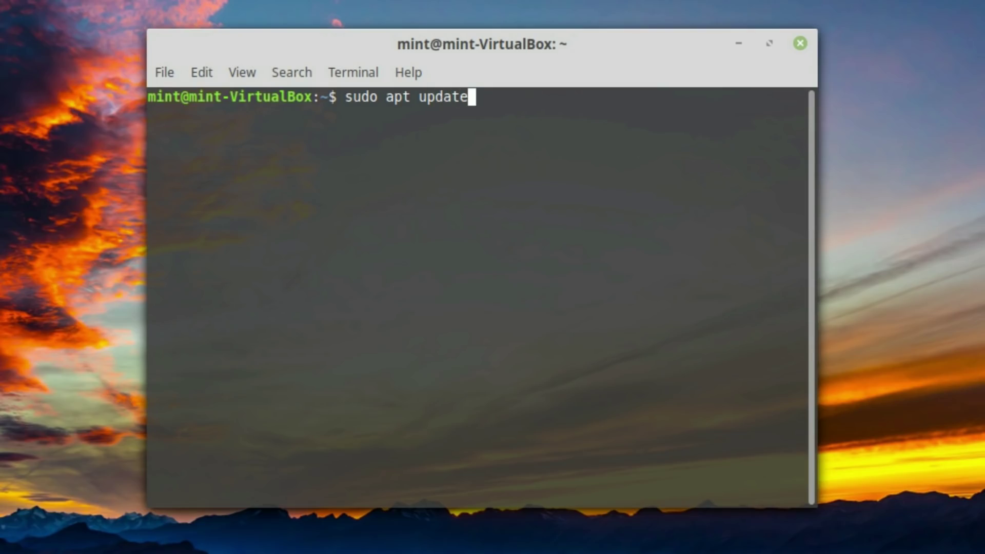
{"action": "key", "text": "Return"}
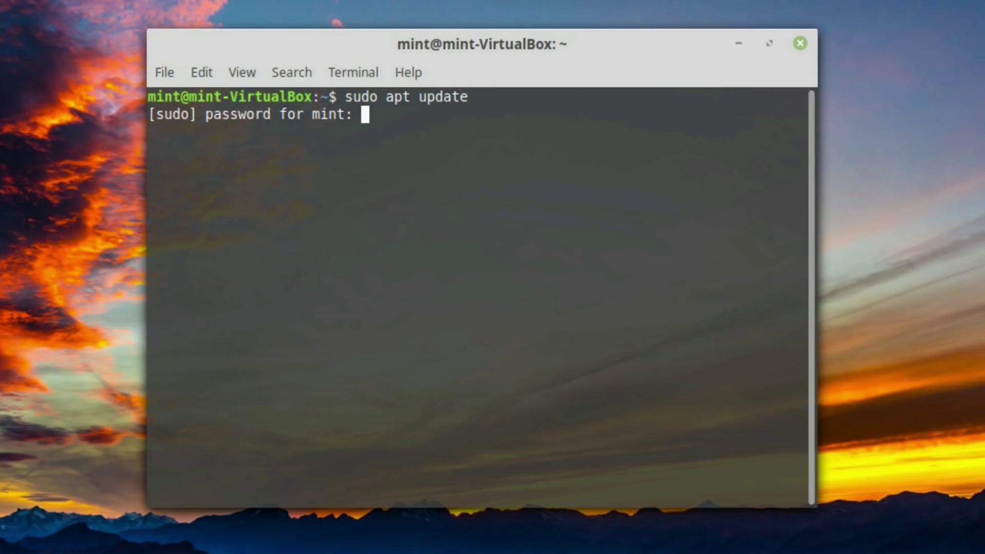
{"action": "type", "text": "*****"}
{"action": "key", "text": "Return"}
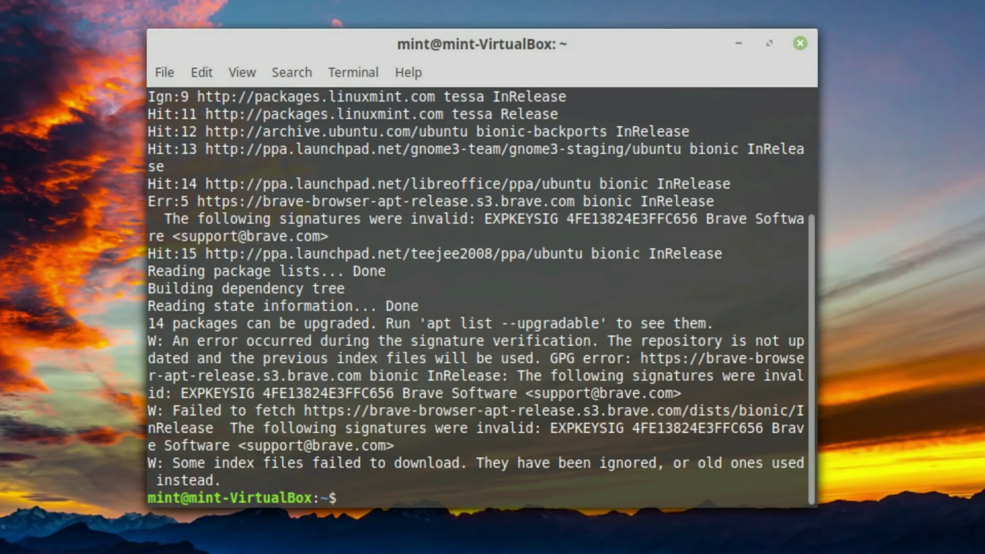
Install Kodi with 'sudo apt install kodi', confirming the extra packages with y.
{"action": "type", "text": "sudo a"}
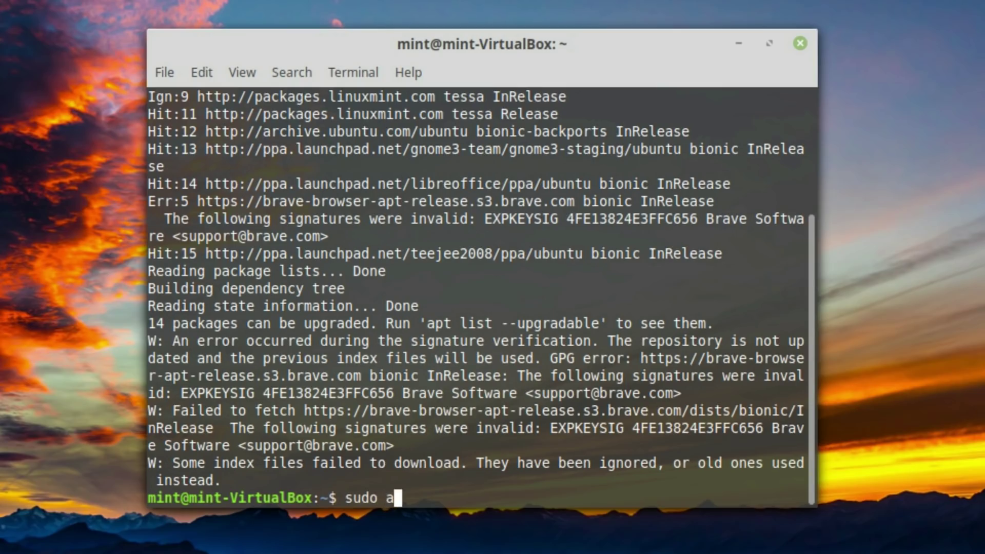
{"action": "type", "text": "pt insta"}
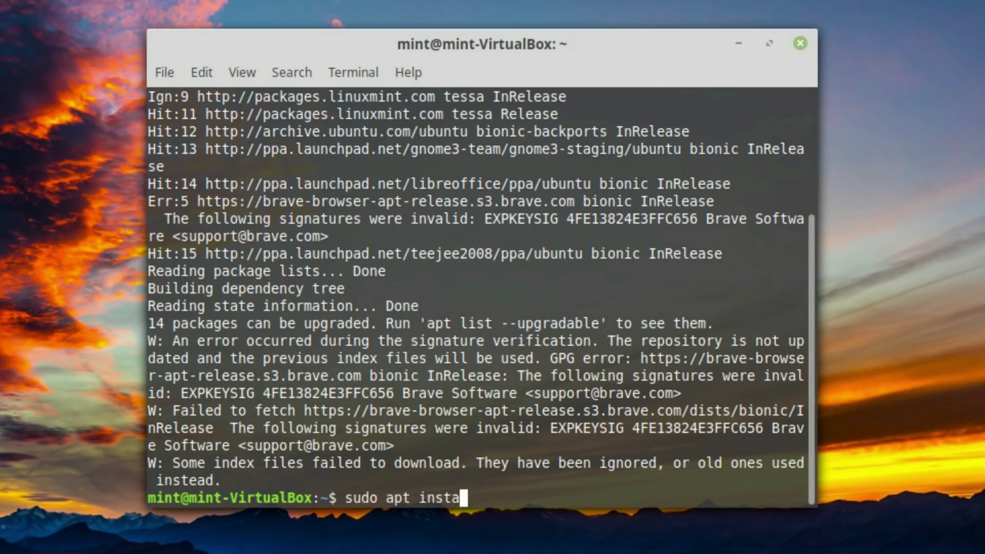
{"action": "type", "text": "ll kodi"}
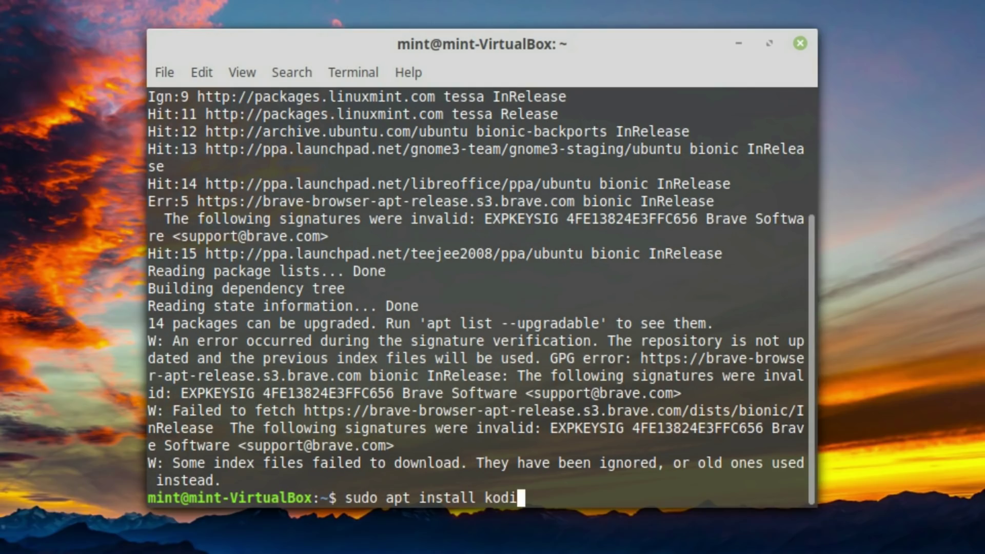
{"action": "key", "text": "Return"}
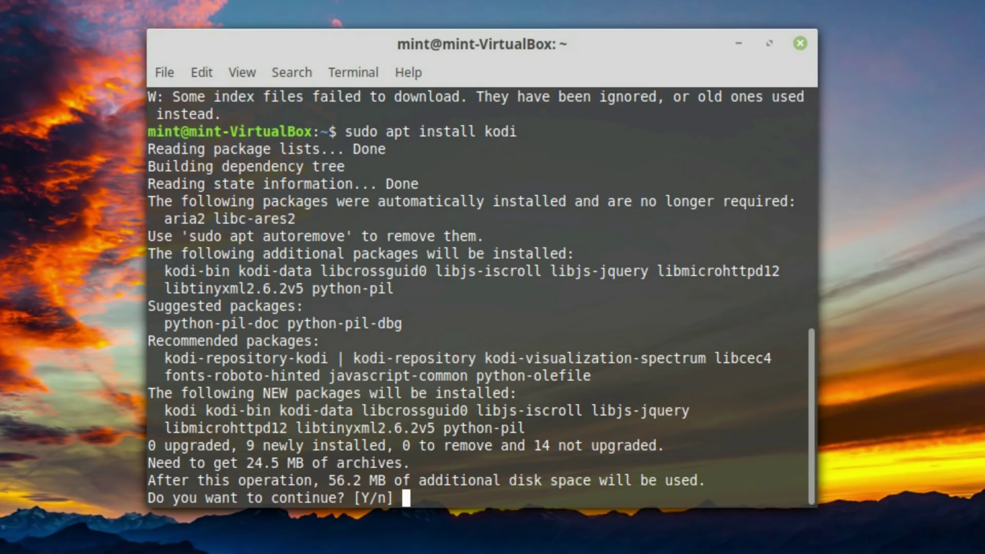
{"action": "type", "text": "y"}
{"action": "key", "text": "Return"}
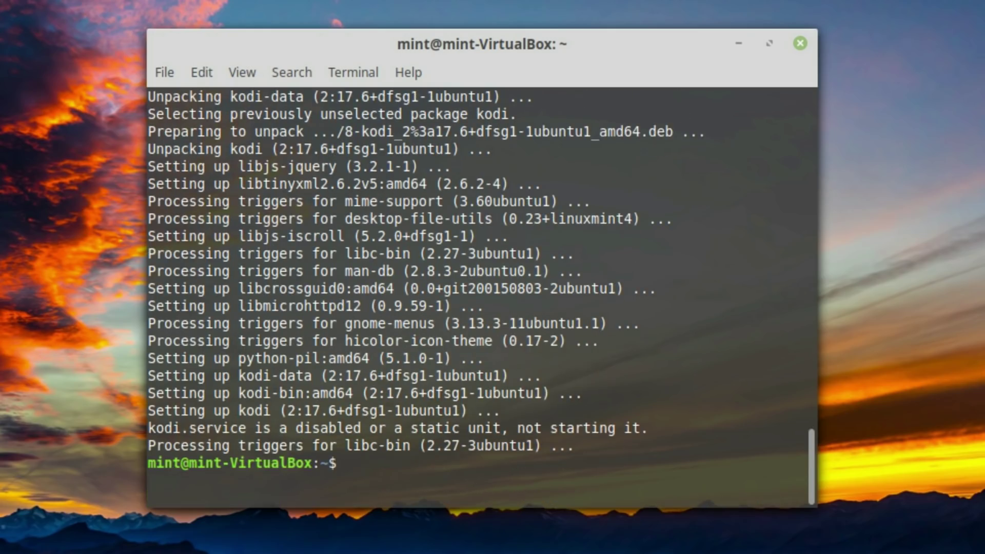
Exit the terminal and check that Kodi appears under Sound & Video in the menu.
{"action": "type", "text": "exit"}
{"action": "key", "text": "Return"}
{"action": "key", "text": "super"}
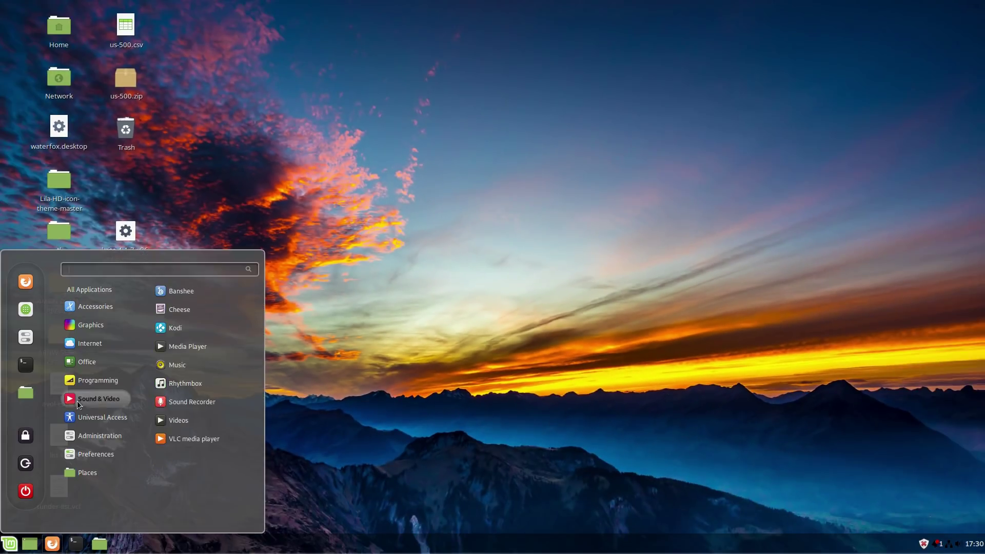
{"action": "mouse_move", "coordinate": [109, 399]}
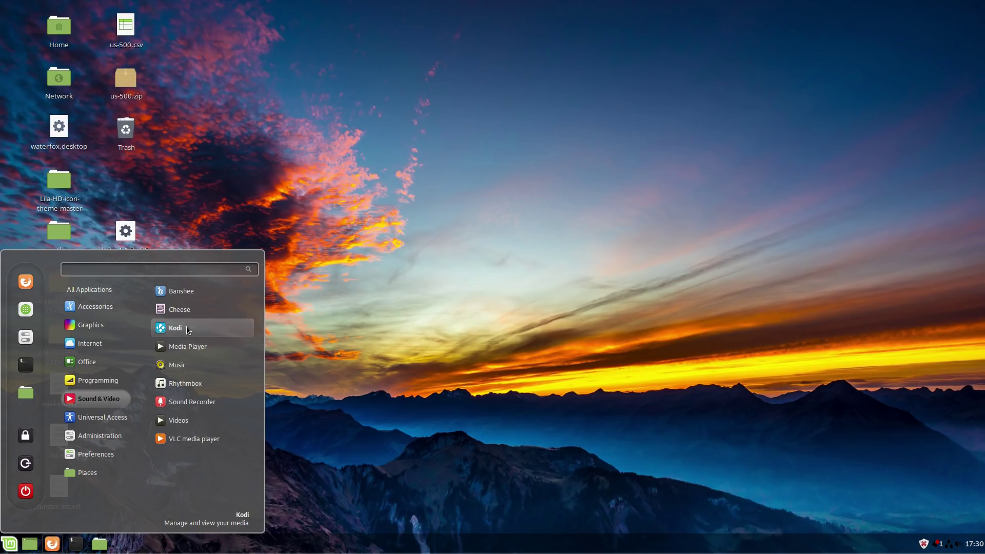
{"action": "left_click", "coordinate": [426, 246]}
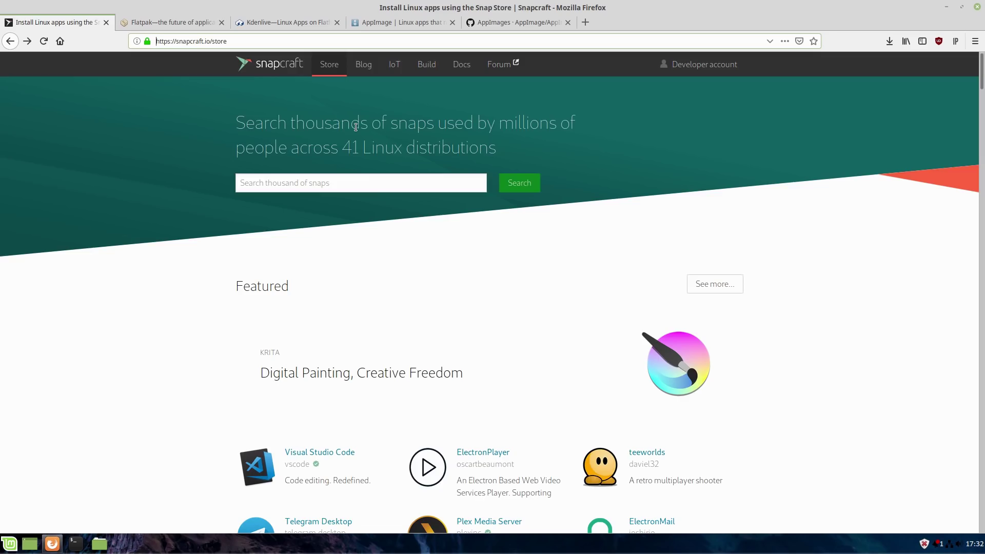
Open Snapcraft's Development category and browse snaps like Sublime Text, PyCharm CE and Postman.
{"action": "scroll", "coordinate": [681, 170], "scroll_direction": "down", "scroll_amount": 2}
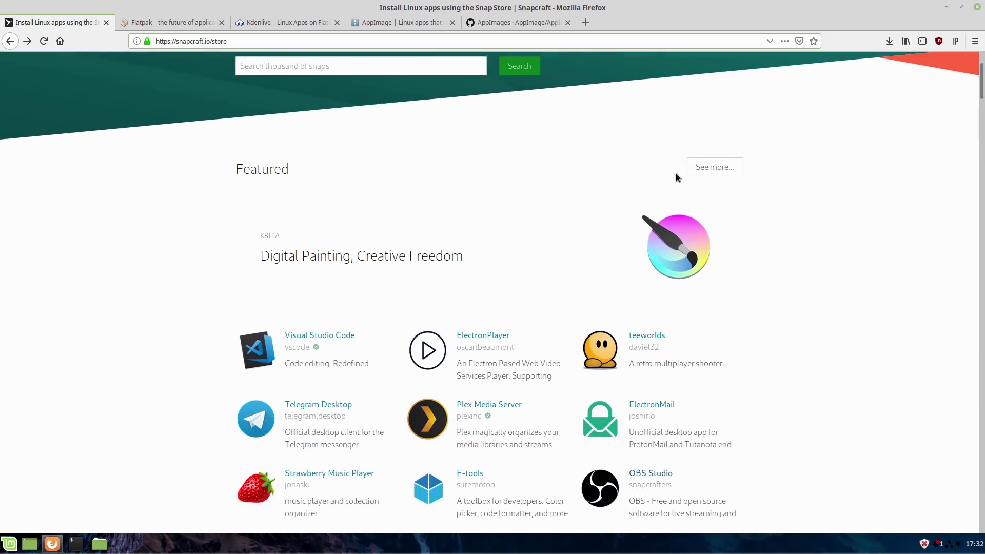
{"action": "scroll", "coordinate": [676, 173], "scroll_direction": "up", "scroll_amount": 2}
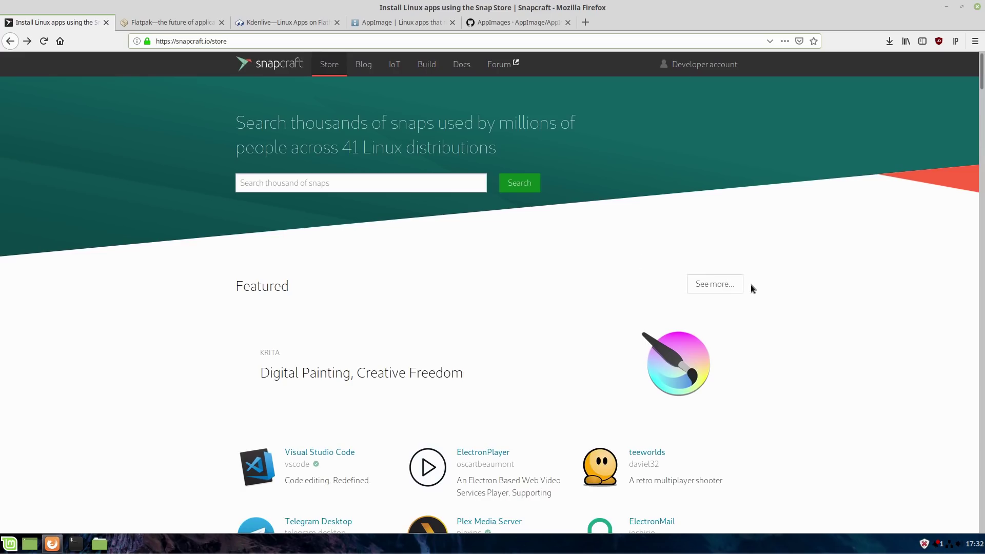
{"action": "scroll", "coordinate": [750, 284], "scroll_direction": "down", "scroll_amount": 4}
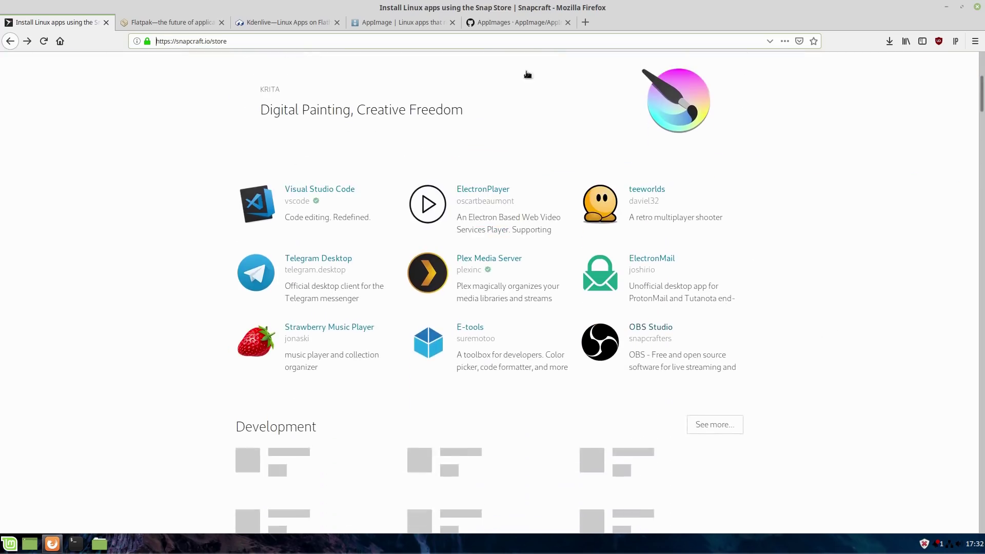
{"action": "left_click", "coordinate": [185, 43]}
{"action": "scroll", "coordinate": [328, 137], "scroll_direction": "down", "scroll_amount": 8}
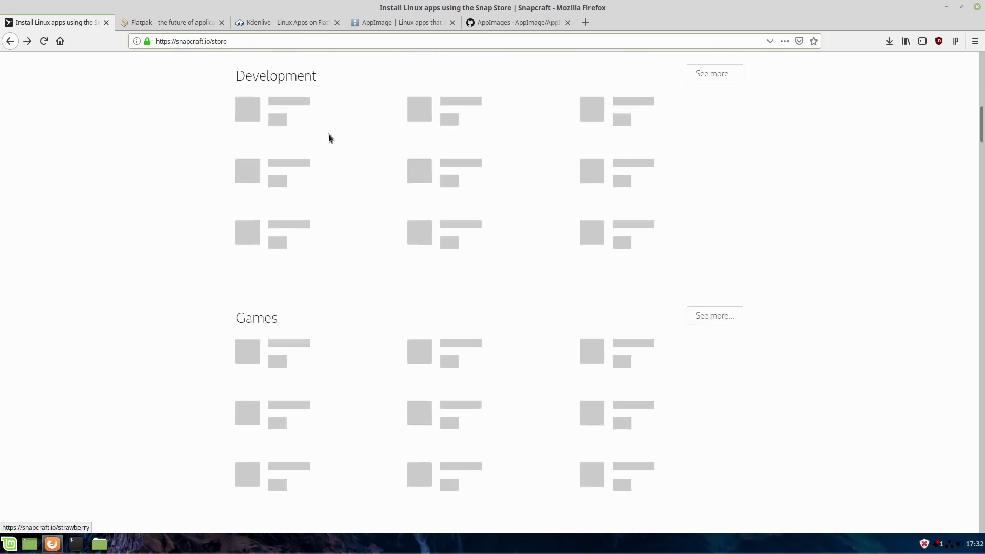
{"action": "scroll", "coordinate": [517, 295], "scroll_direction": "up", "scroll_amount": 7}
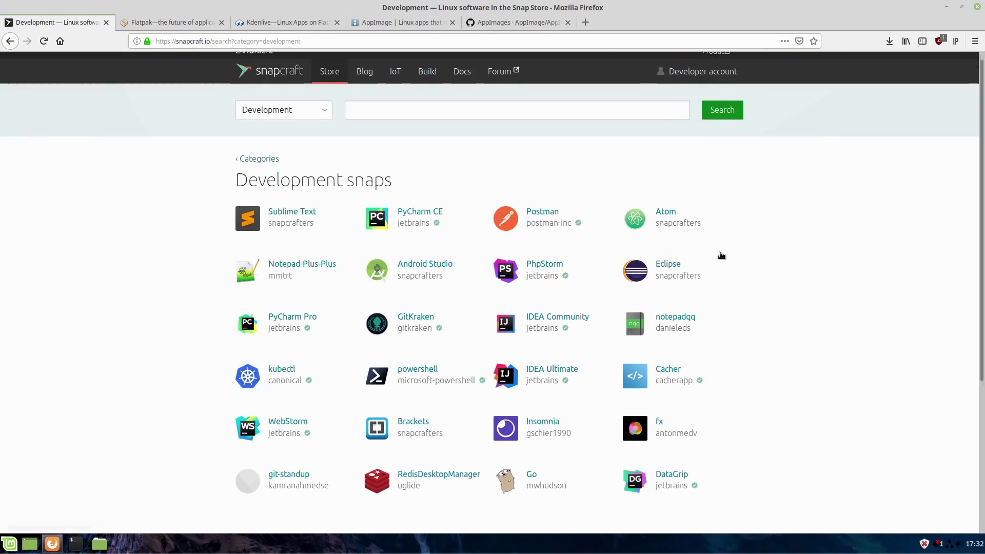
{"action": "scroll", "coordinate": [738, 246], "scroll_direction": "down", "scroll_amount": 3}
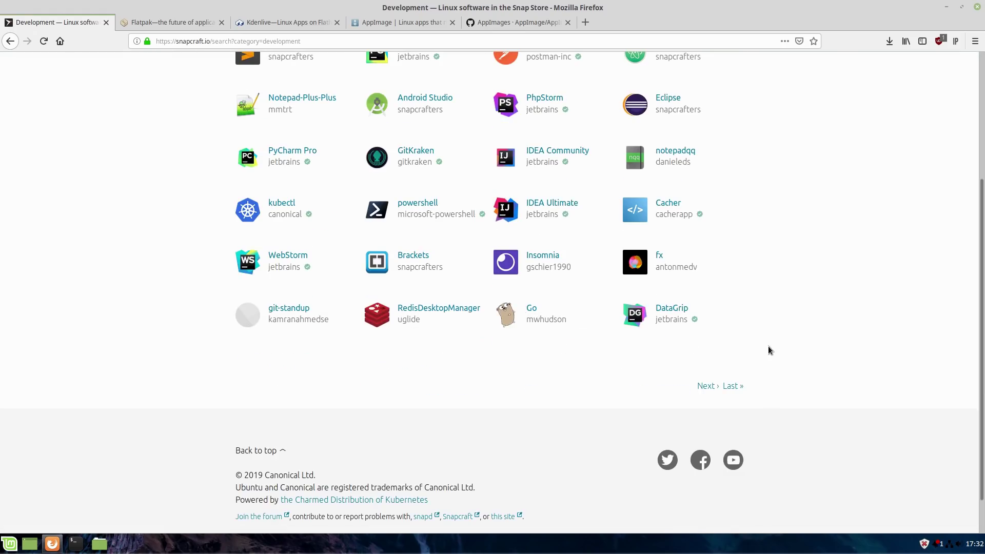
{"action": "scroll", "coordinate": [768, 347], "scroll_direction": "up", "scroll_amount": 3}
{"action": "scroll", "coordinate": [769, 348], "scroll_direction": "up", "scroll_amount": 2}
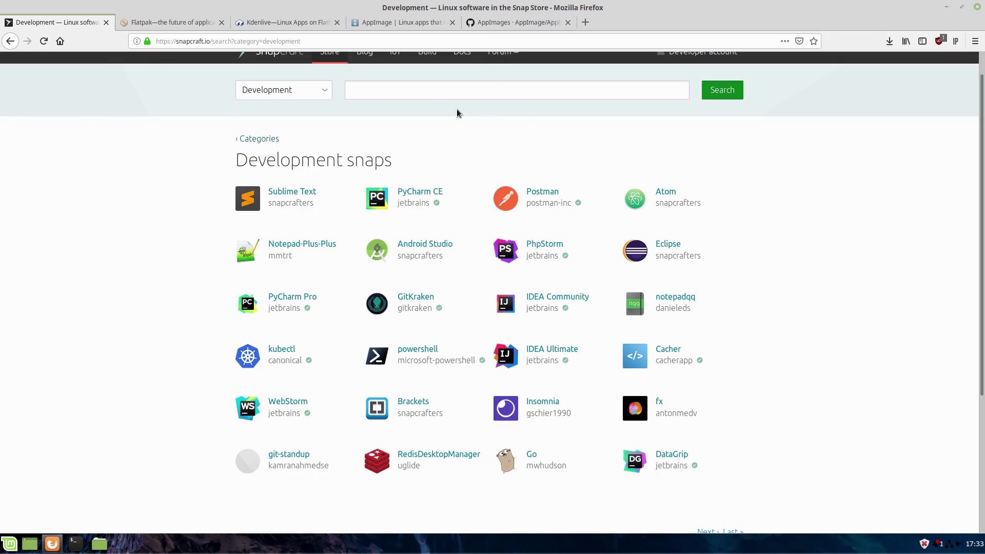
Search Snapcraft for 'telegram' across All snaps and open the Telegram Desktop snap page.
{"action": "left_click", "coordinate": [438, 93]}
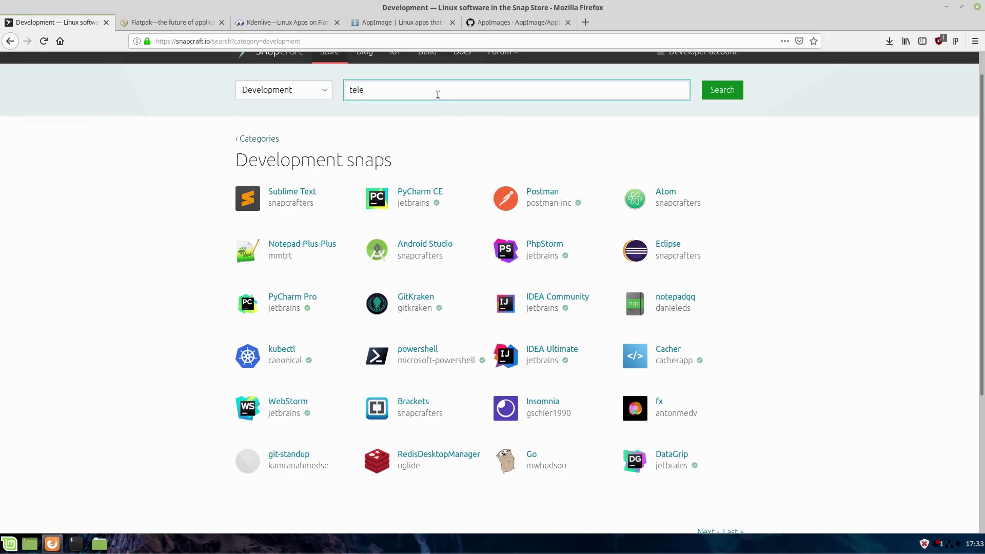
{"action": "type", "text": "telegram"}
{"action": "key", "text": "Return"}
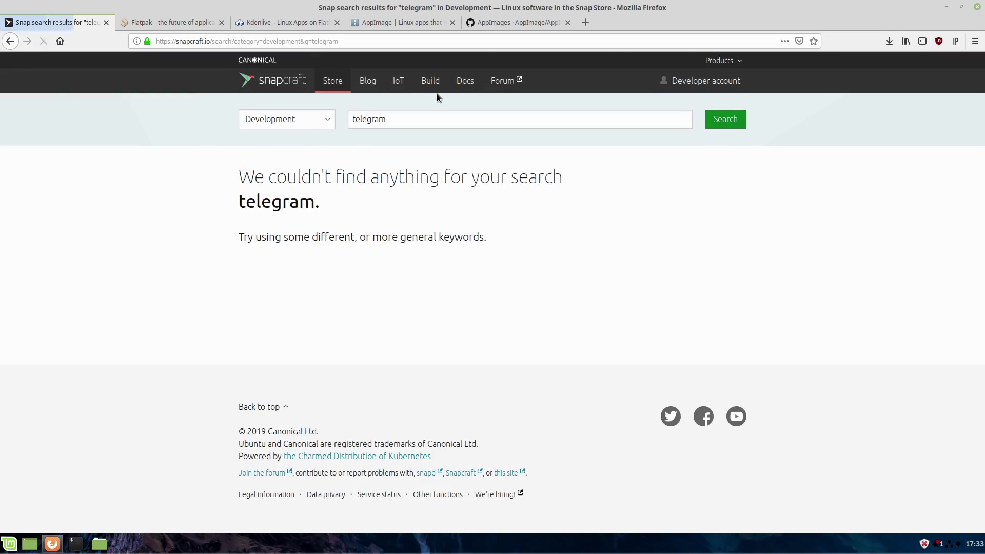
{"action": "left_click", "coordinate": [317, 123]}
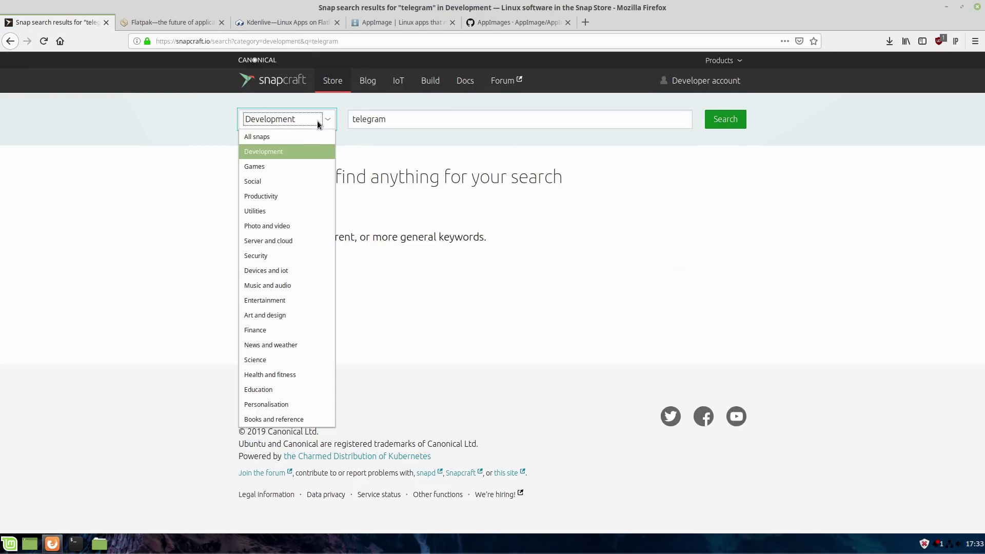
{"action": "left_click", "coordinate": [301, 136]}
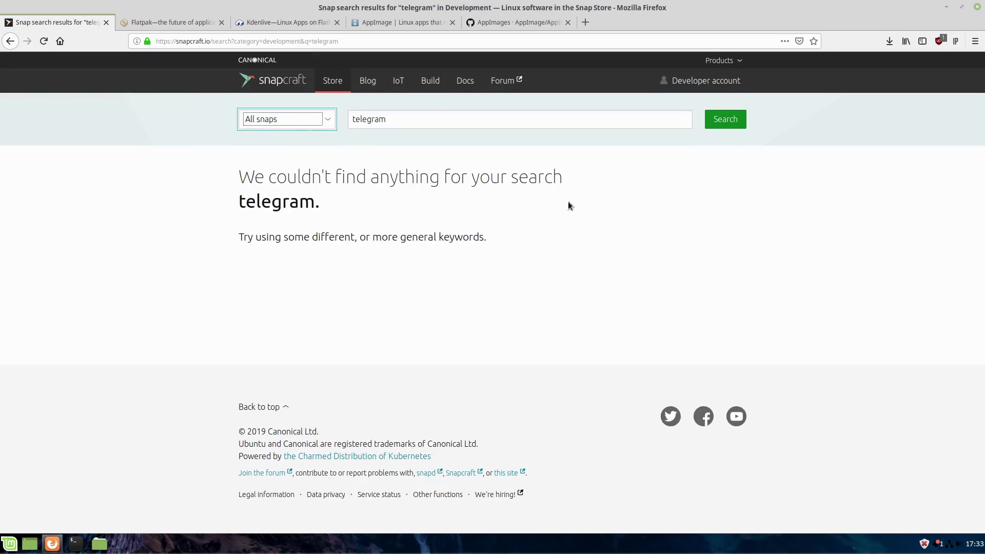
{"action": "left_click", "coordinate": [717, 122]}
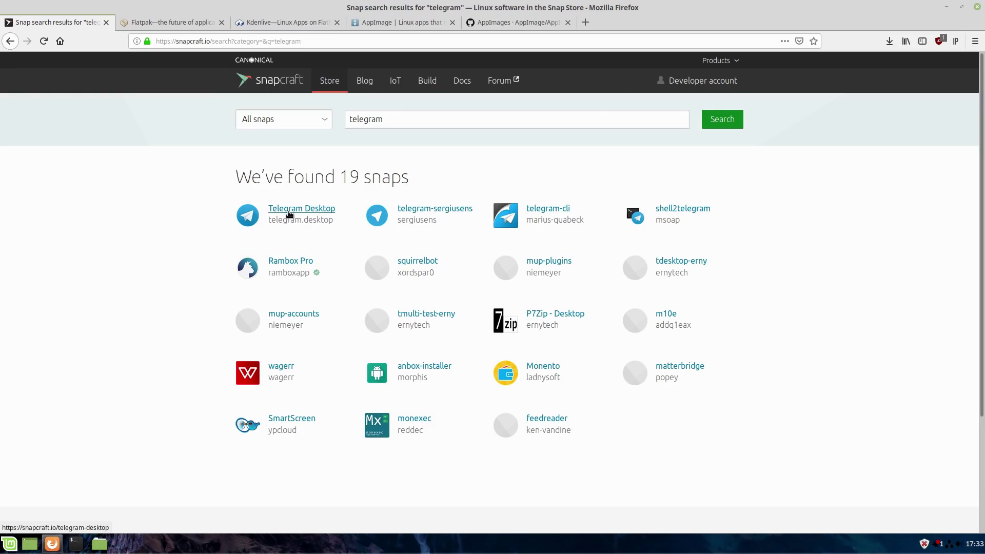
{"action": "left_click", "coordinate": [288, 214]}
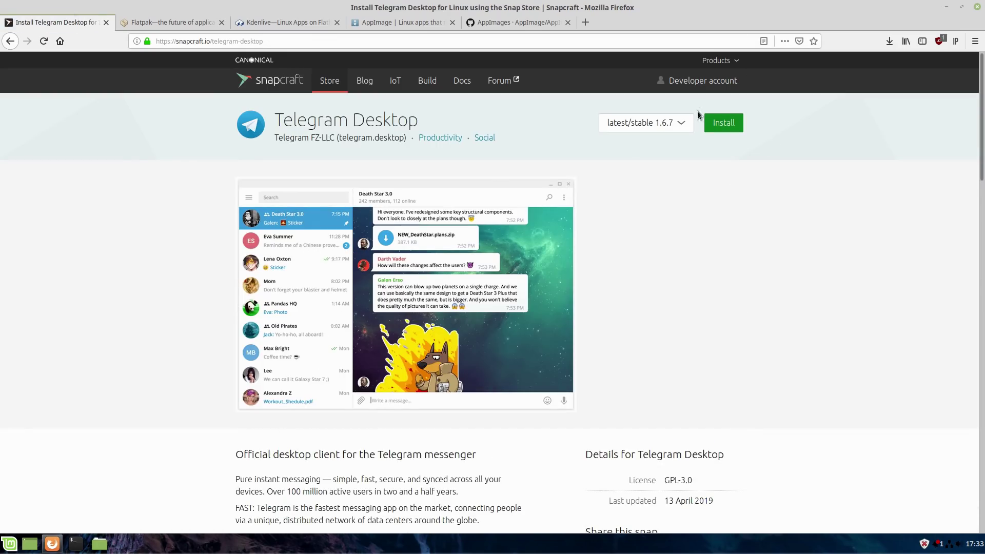
{"action": "left_click", "coordinate": [680, 126]}
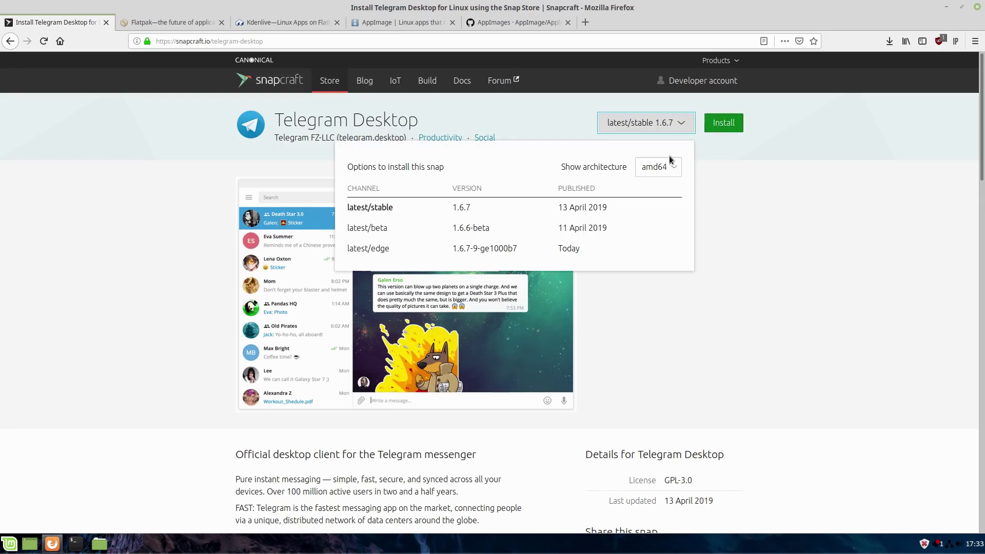
{"action": "mouse_move", "coordinate": [380, 247]}
{"action": "left_click", "coordinate": [905, 194]}
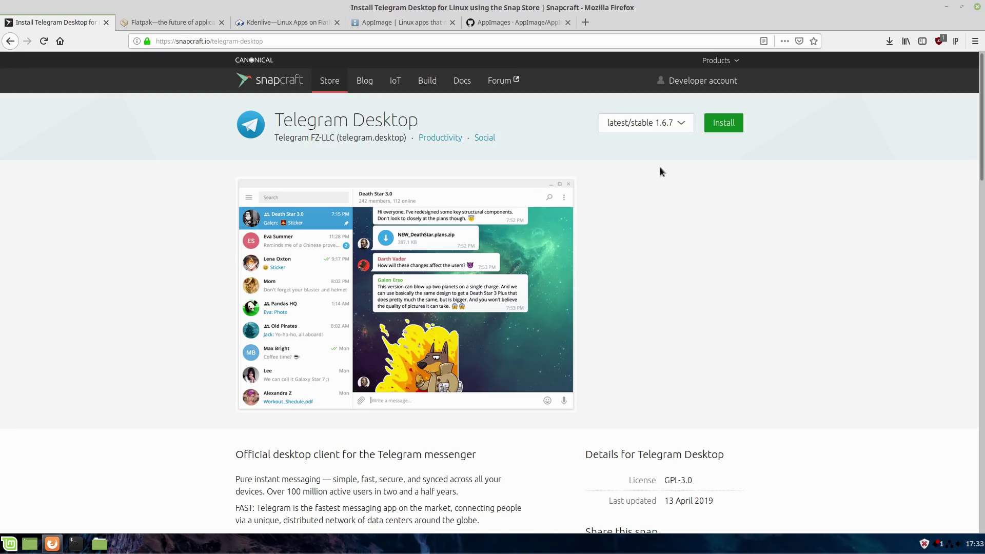
{"action": "left_click", "coordinate": [75, 542]}
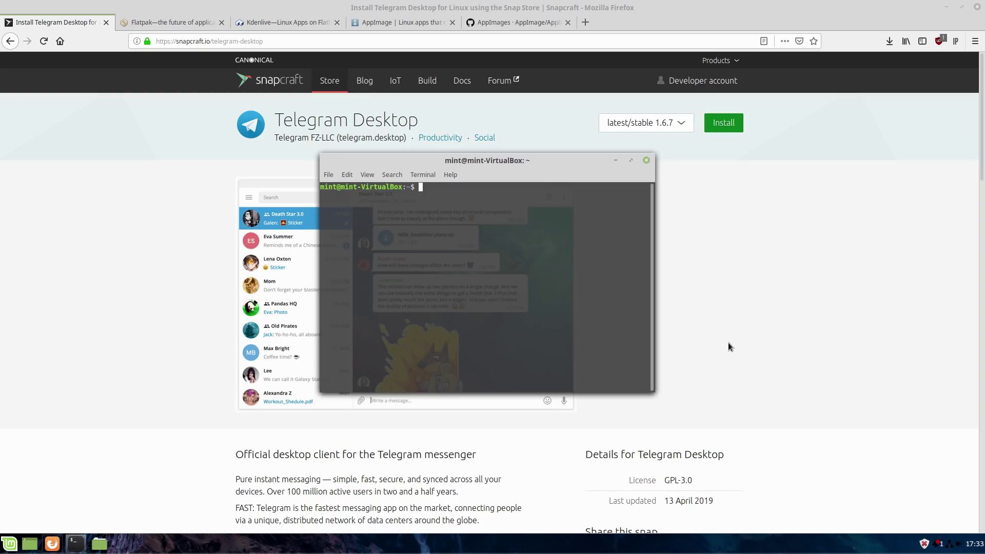
Type 'sudo snap install telegram-desktop', erase it without running it, and close the terminal.
{"action": "type", "text": "sudo"}
{"action": "type", "text": "snap install telegram"}
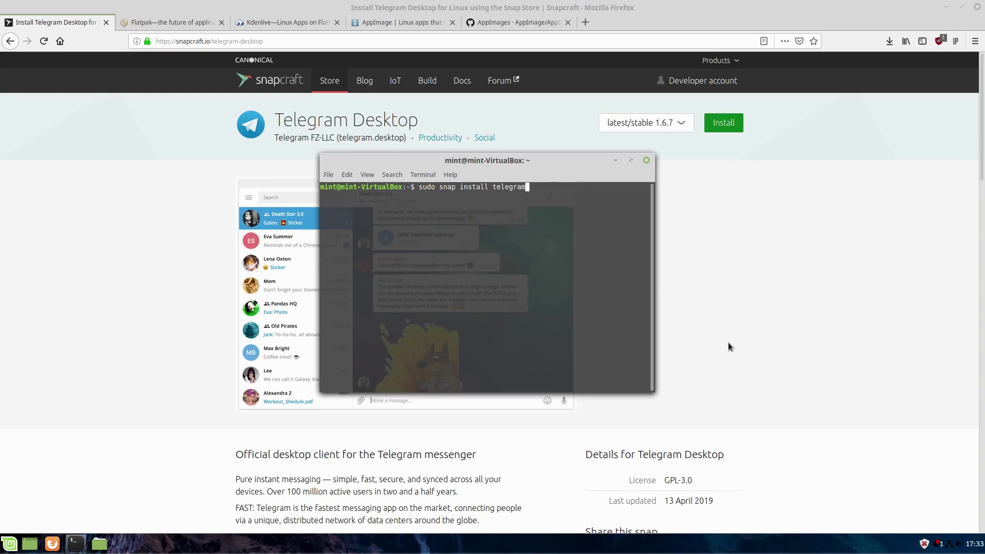
{"action": "type", "text": "-desktop"}
{"action": "key", "text": "BackSpace"}
{"action": "key", "text": "BackSpace"}
{"action": "key", "text": "BackSpace"}
{"action": "key", "text": "BackSpace"}
{"action": "key", "text": "BackSpace"}
{"action": "key", "text": "BackSpace"}
{"action": "key", "text": "BackSpace"}
{"action": "key", "text": "BackSpace"}
{"action": "key", "text": "BackSpace"}
{"action": "key", "text": "BackSpace"}
{"action": "key", "text": "BackSpace"}
{"action": "key", "text": "BackSpace"}
{"action": "key", "text": "BackSpace"}
{"action": "key", "text": "BackSpace"}
{"action": "key", "text": "BackSpace"}
{"action": "key", "text": "BackSpace"}
{"action": "key", "text": "BackSpace"}
{"action": "key", "text": "BackSpace"}
{"action": "key", "text": "BackSpace"}
{"action": "key", "text": "BackSpace"}
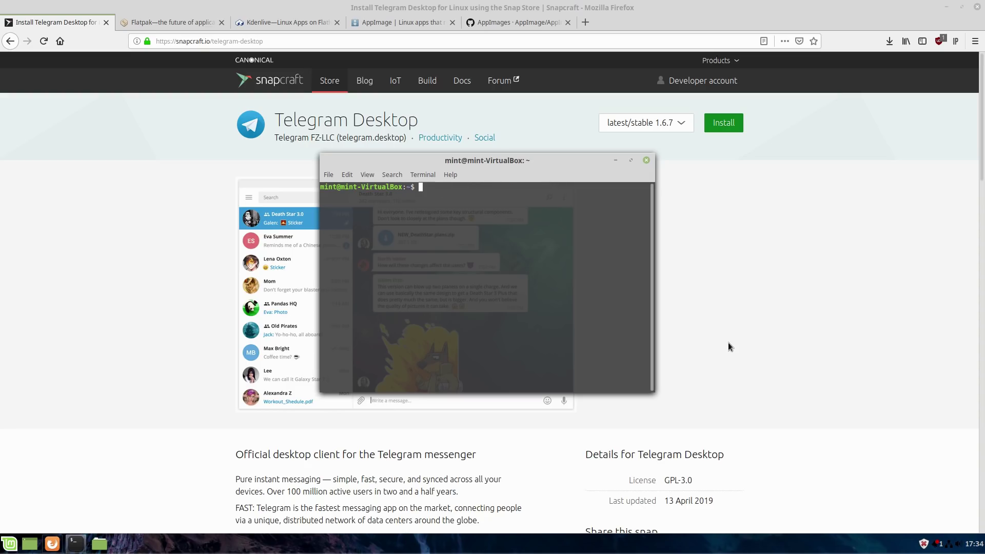
{"action": "left_click", "coordinate": [191, 220]}
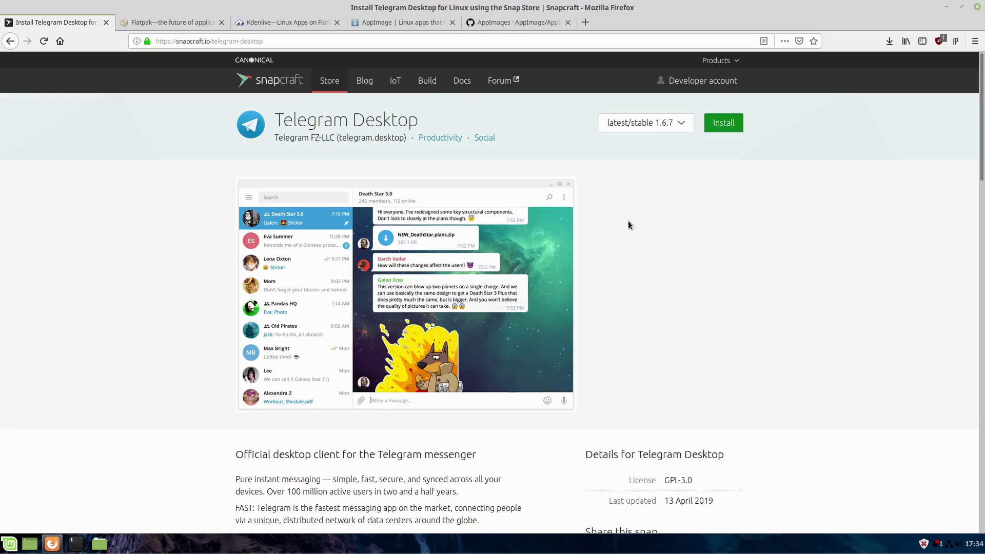
On the Flatpak setup page, look over the Linux Mint setup instructions.
{"action": "left_click", "coordinate": [175, 21]}
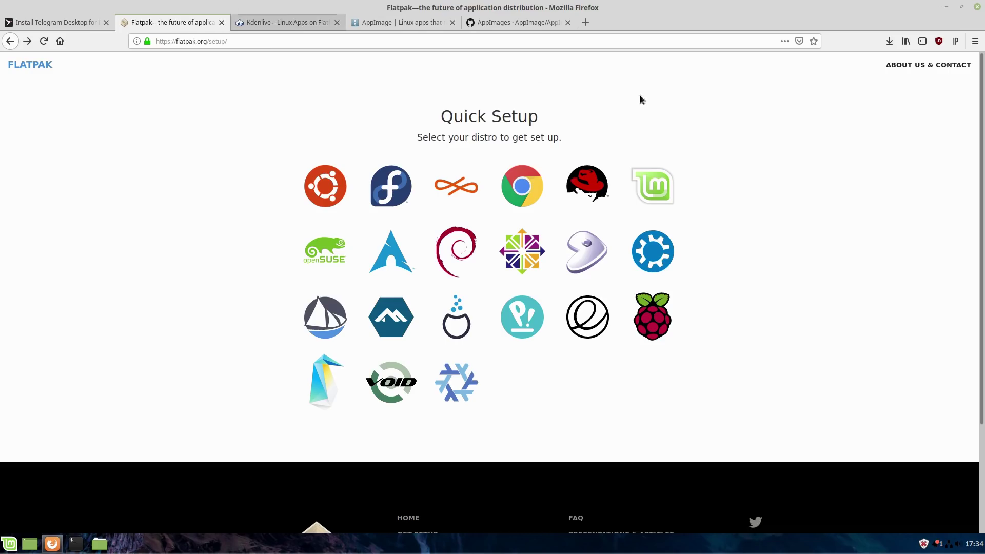
{"action": "left_click", "coordinate": [656, 187]}
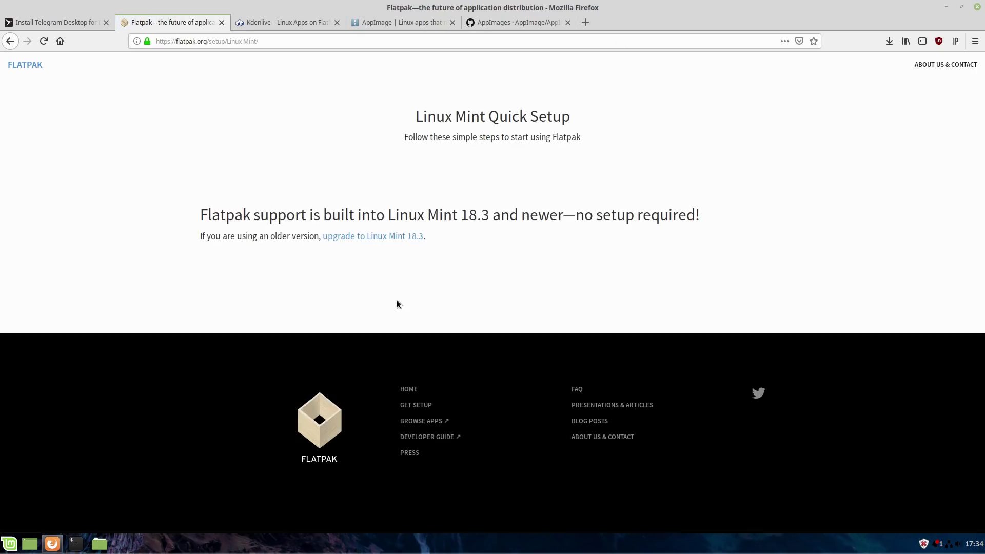
{"action": "left_click", "coordinate": [10, 41]}
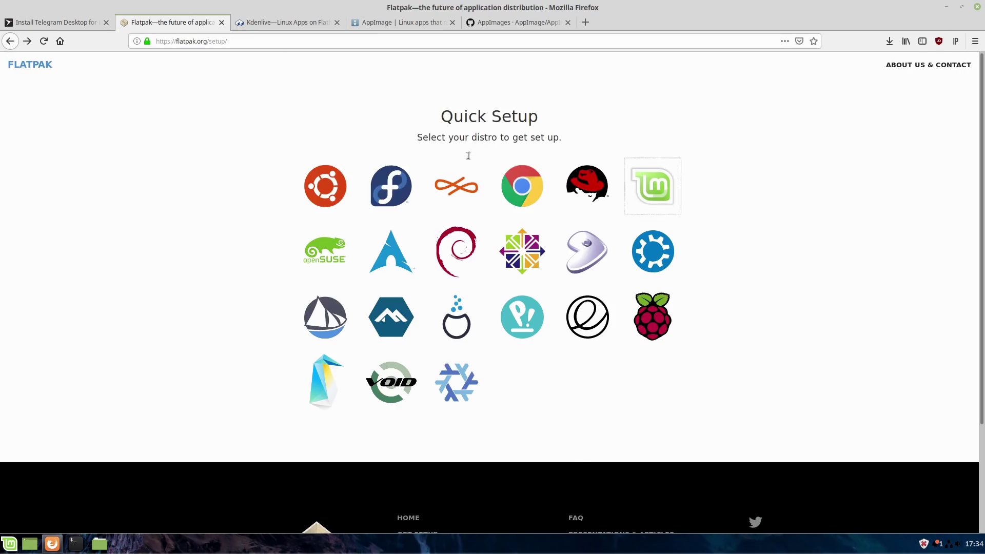
Review the Ubuntu setup instructions, selecting 'sudo apt install flatpak', then show Flathub's Kdenlive page.
{"action": "left_click", "coordinate": [325, 185]}
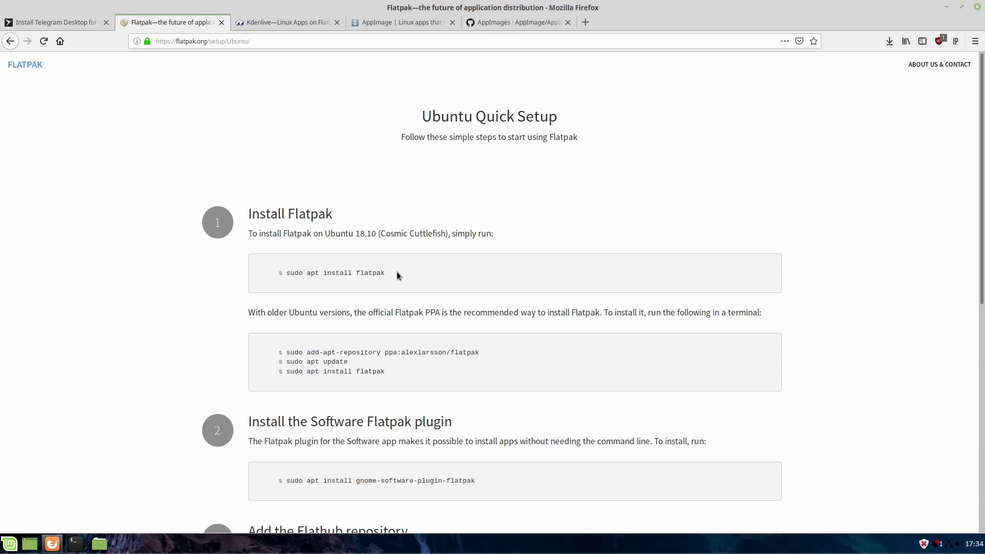
{"action": "left_click_drag", "start_coordinate": [398, 275], "coordinate": [281, 279]}
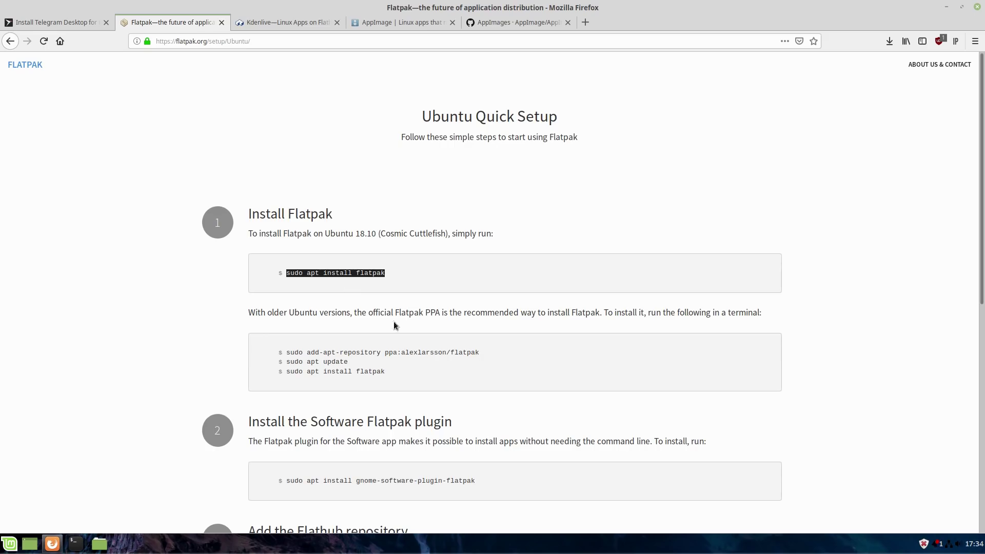
{"action": "scroll", "coordinate": [444, 351], "scroll_direction": "down", "scroll_amount": 1}
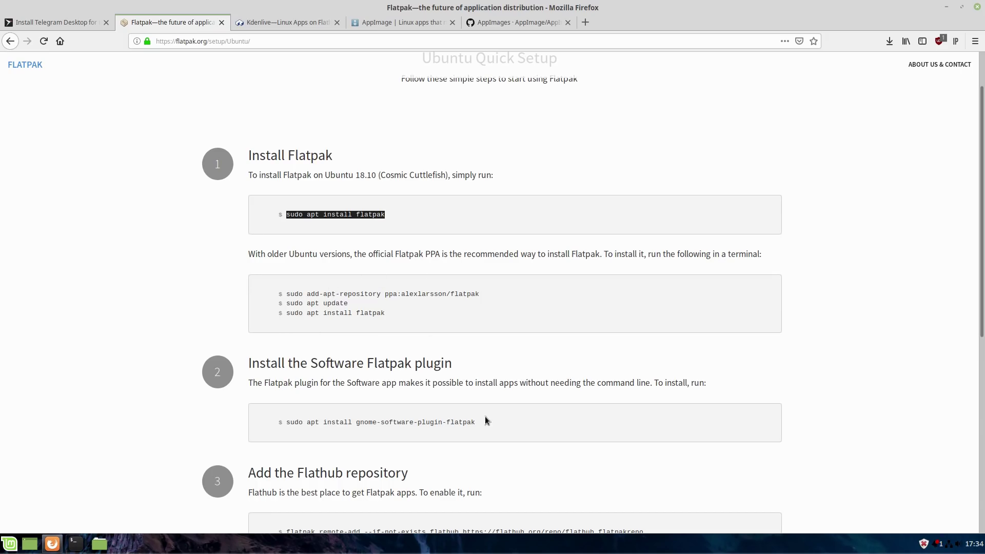
{"action": "scroll", "coordinate": [638, 421], "scroll_direction": "up", "scroll_amount": 1}
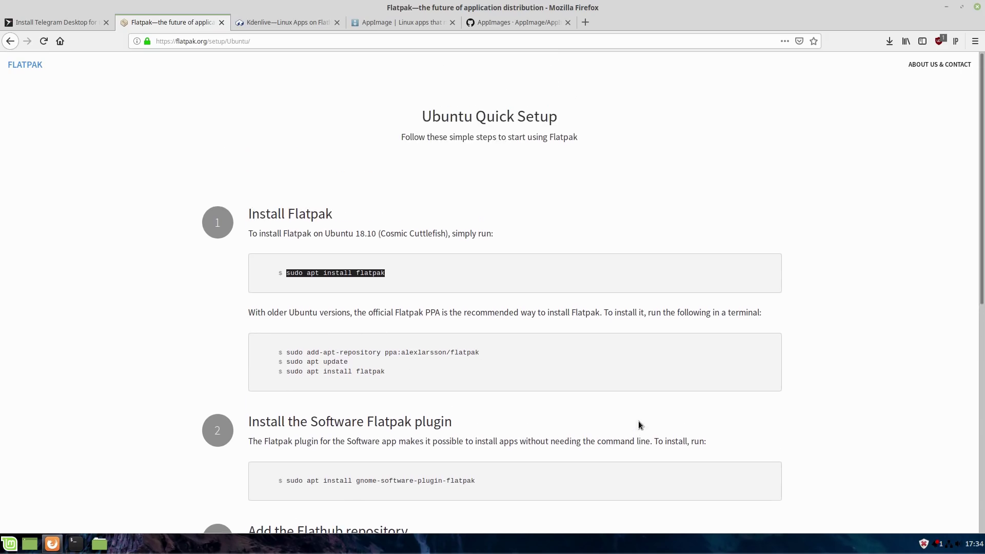
{"action": "scroll", "coordinate": [638, 420], "scroll_direction": "down", "scroll_amount": 4}
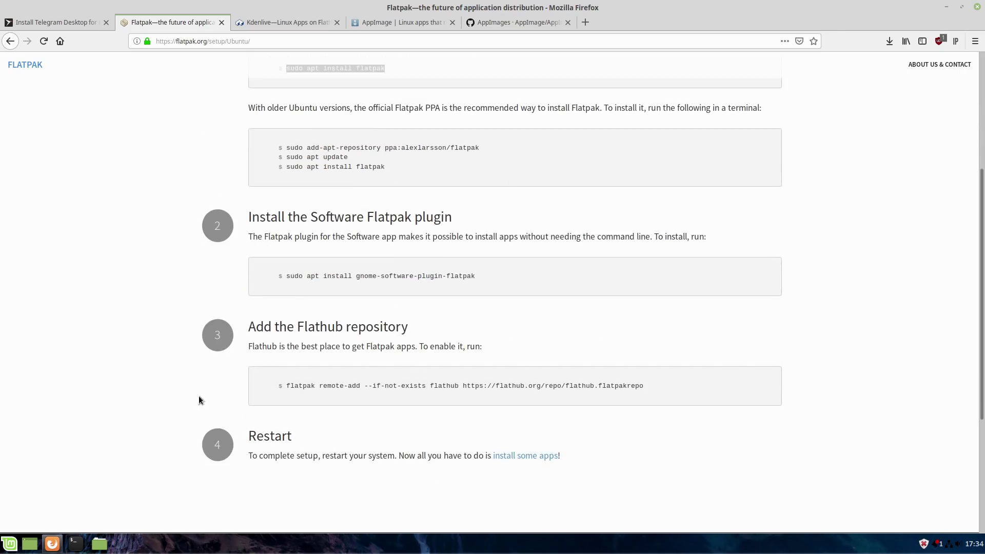
{"action": "scroll", "coordinate": [528, 414], "scroll_direction": "down", "scroll_amount": 3}
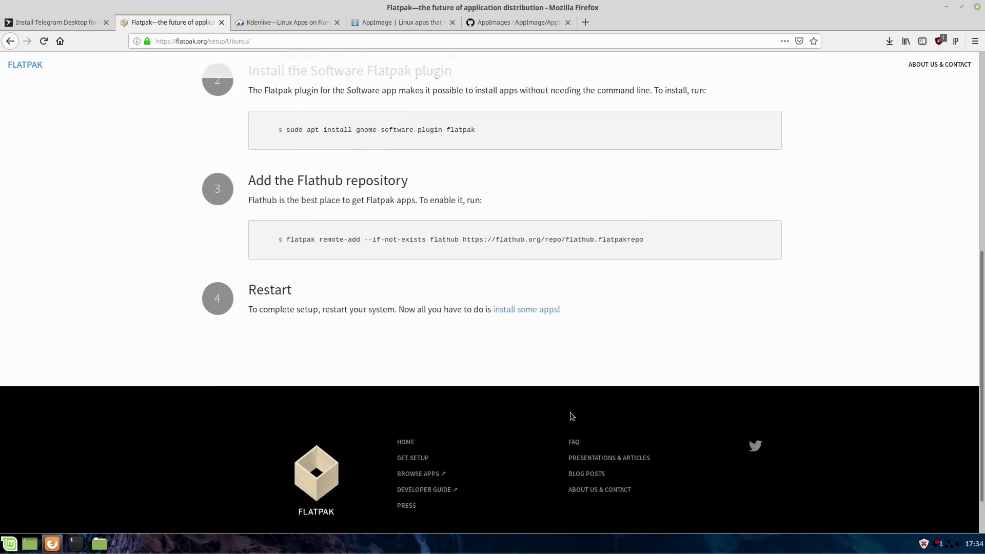
{"action": "scroll", "coordinate": [570, 413], "scroll_direction": "up", "scroll_amount": 7}
{"action": "left_click", "coordinate": [9, 44]}
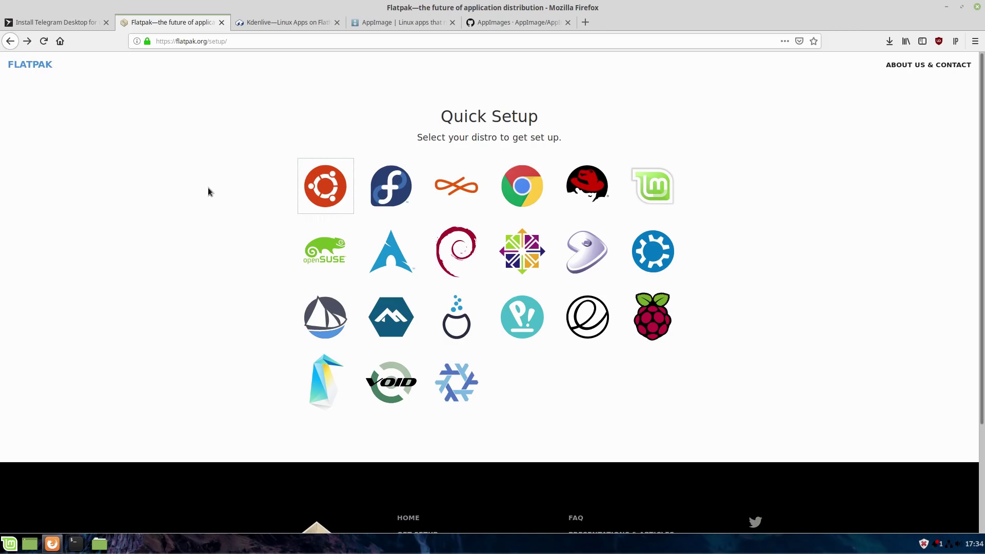
{"action": "left_click", "coordinate": [285, 21]}
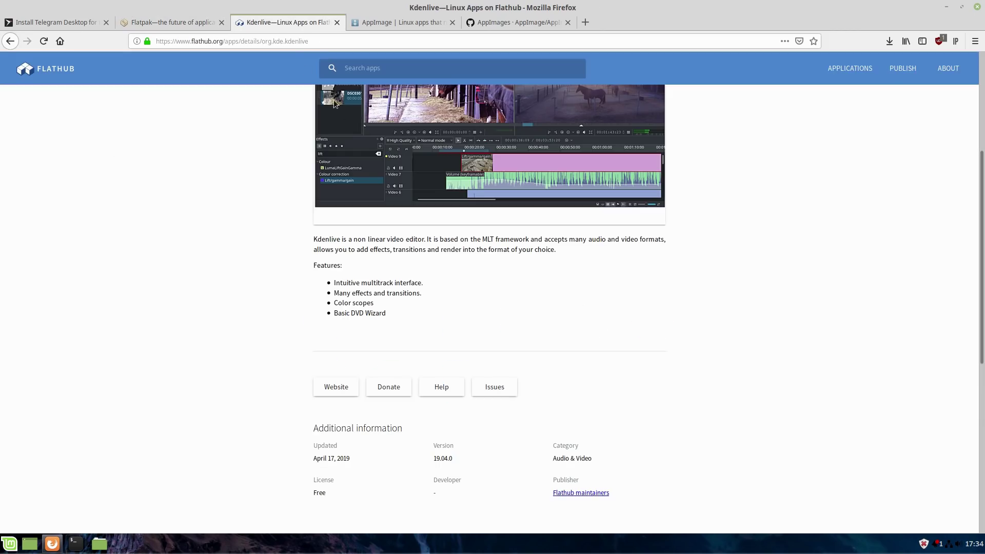
Return Kdenlive's tab to Flathub home, then open the Flatpak site's BROWSE APPS link in a new tab.
{"action": "scroll", "coordinate": [449, 198], "scroll_direction": "up", "scroll_amount": 5}
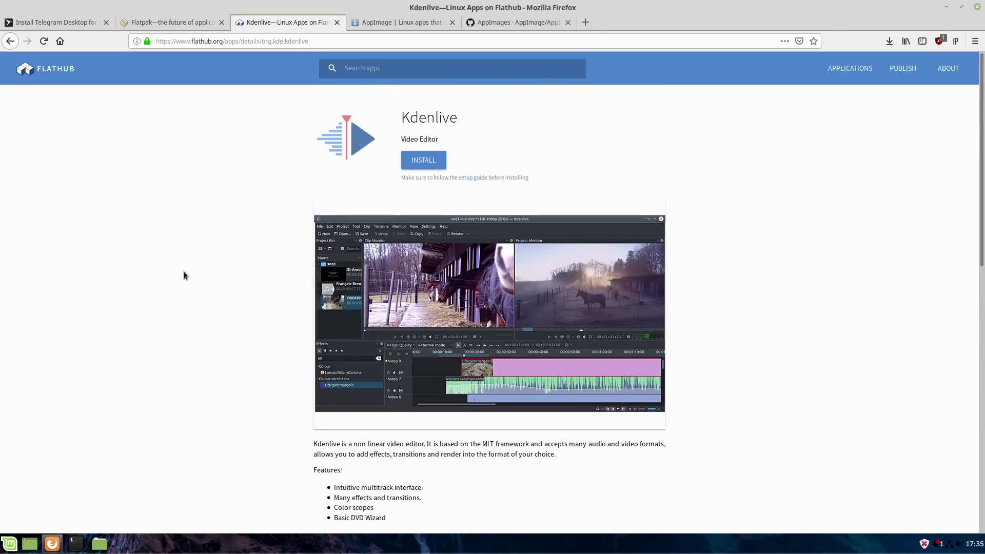
{"action": "left_click", "coordinate": [10, 41]}
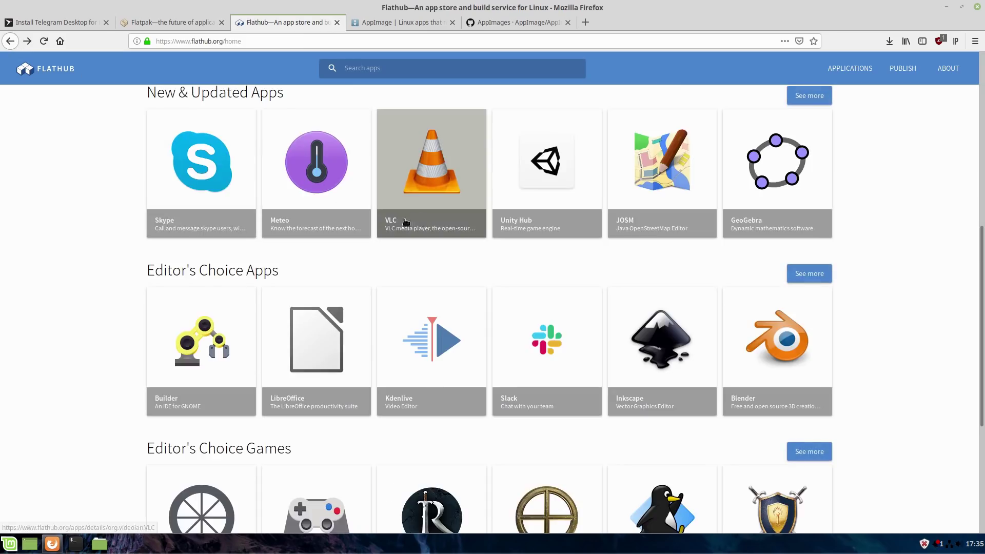
{"action": "scroll", "coordinate": [241, 244], "scroll_direction": "up", "scroll_amount": 3}
{"action": "left_click", "coordinate": [153, 22]}
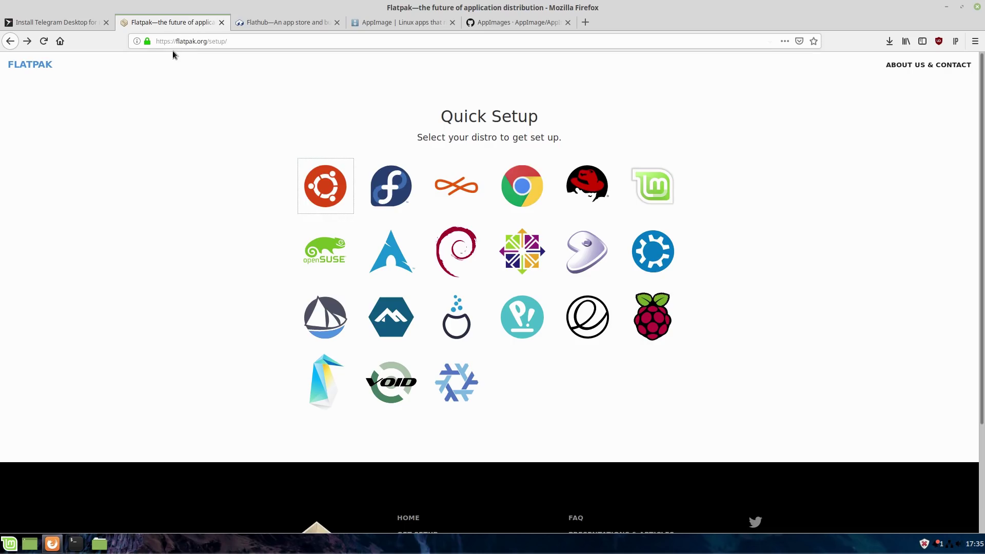
{"action": "scroll", "coordinate": [289, 302], "scroll_direction": "down", "scroll_amount": 3}
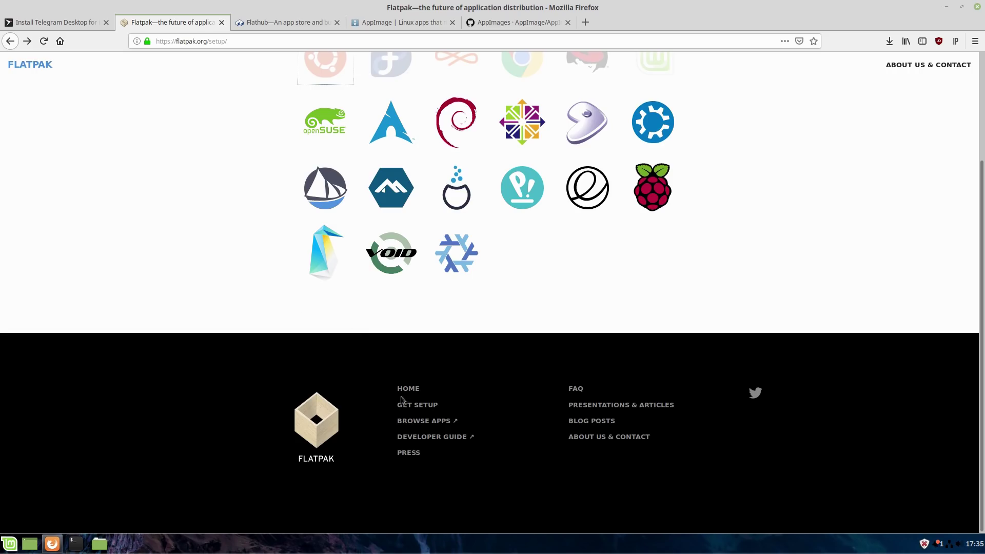
{"action": "right_click", "coordinate": [419, 425]}
{"action": "left_click", "coordinate": [469, 269]}
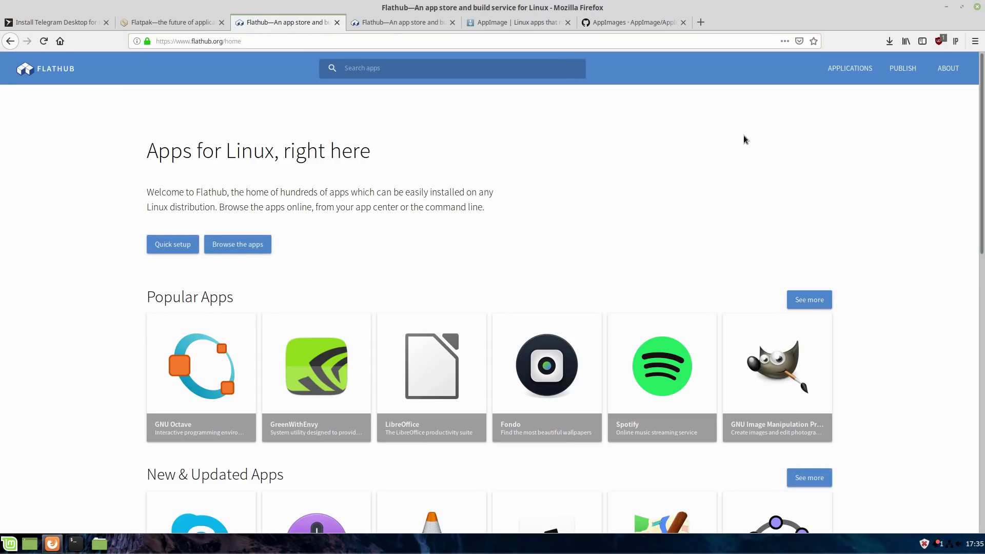
Close the duplicate Flathub tab, open GIMP's page from Popular Apps, then go to the AppImage site.
{"action": "left_click", "coordinate": [451, 23]}
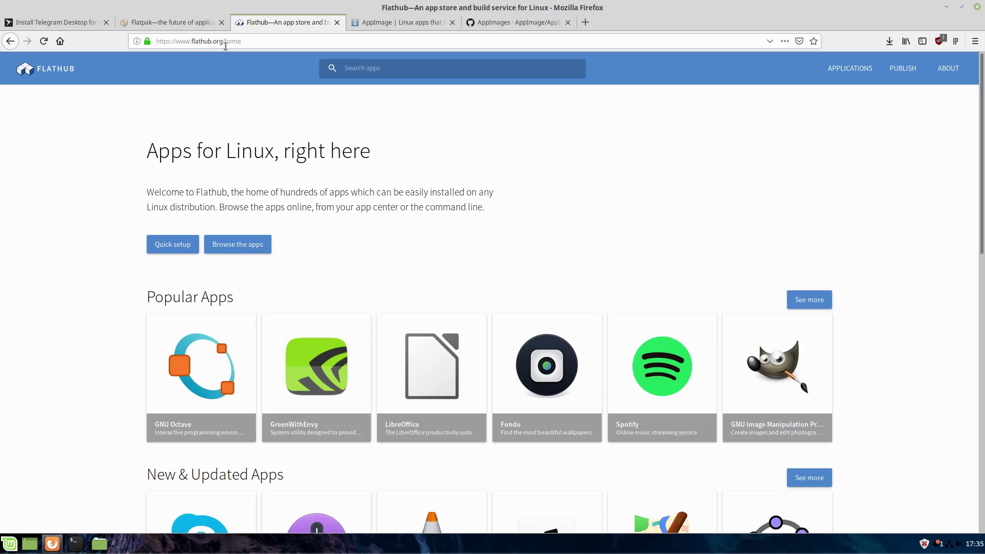
{"action": "scroll", "coordinate": [516, 260], "scroll_direction": "down", "scroll_amount": 4}
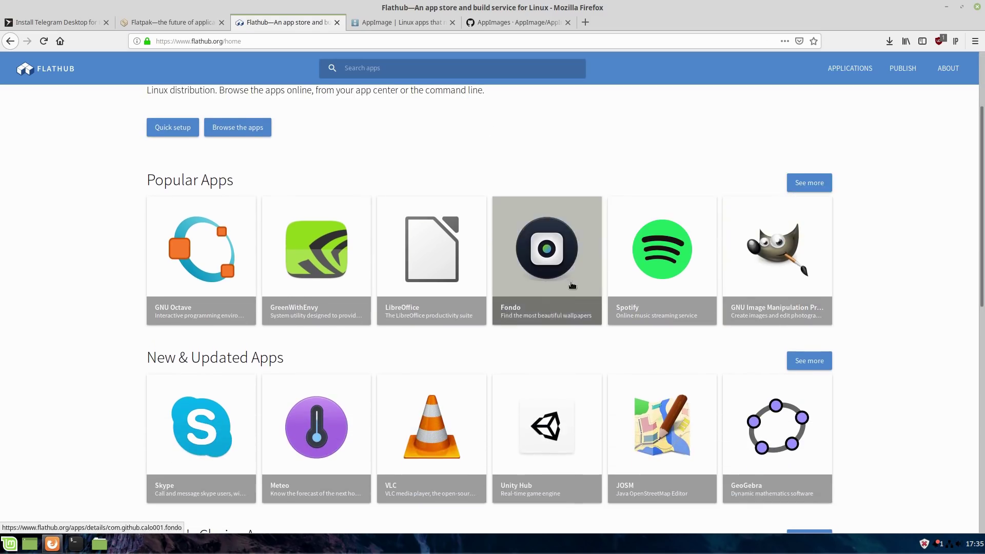
{"action": "scroll", "coordinate": [82, 420], "scroll_direction": "down", "scroll_amount": 1}
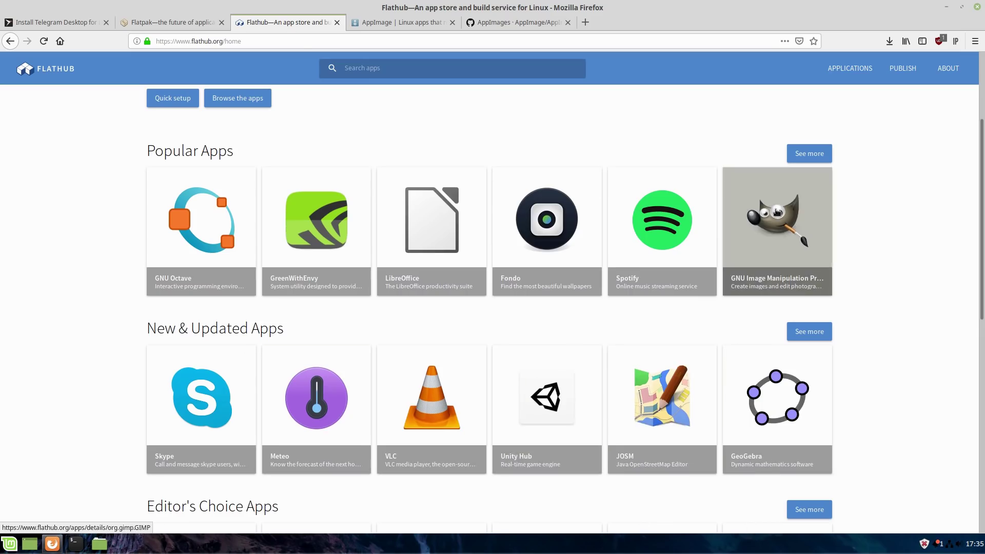
{"action": "left_click", "coordinate": [775, 211]}
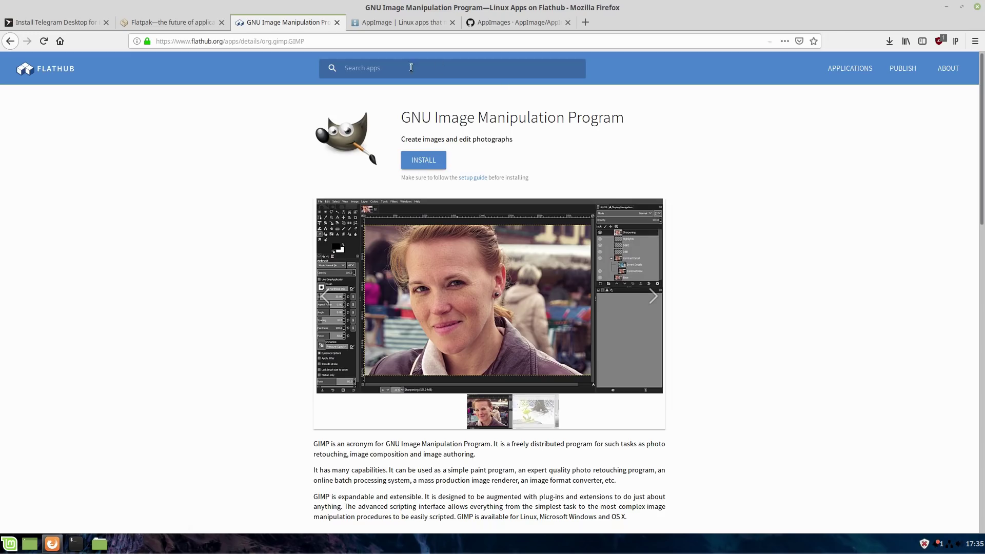
{"action": "left_click", "coordinate": [399, 21]}
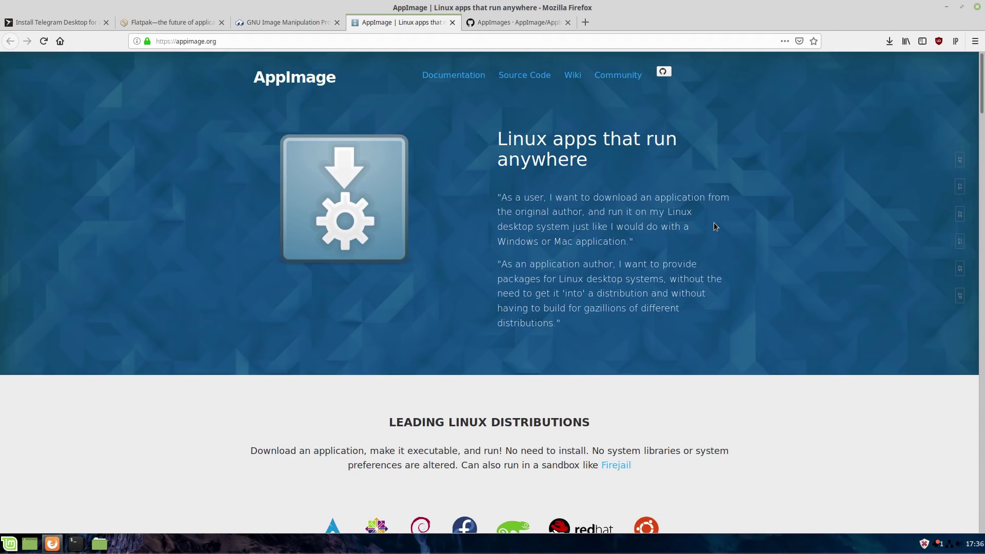
Scroll through appimage.org's overview page, then switch to the GitHub AppImages wiki page.
{"action": "scroll", "coordinate": [655, 404], "scroll_direction": "down", "scroll_amount": 6}
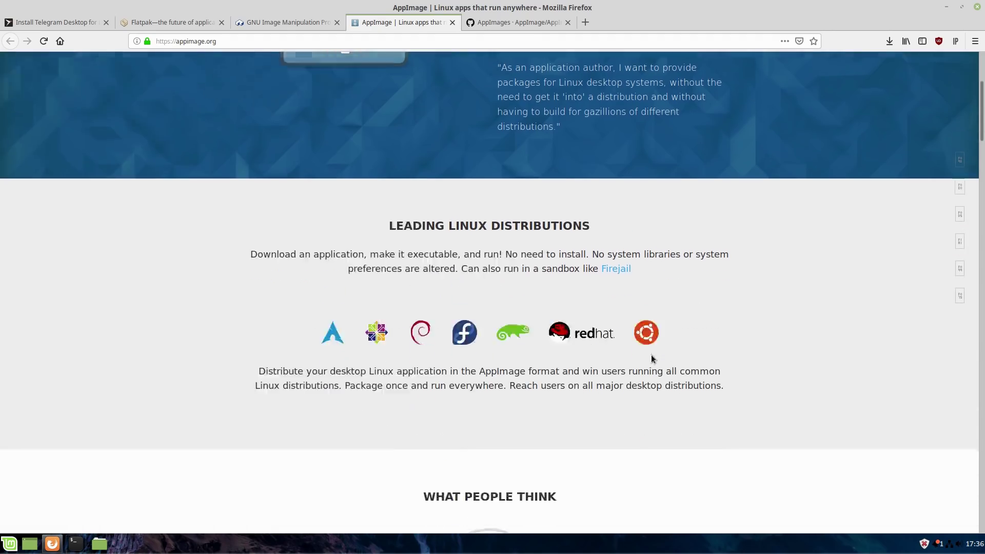
{"action": "scroll", "coordinate": [595, 424], "scroll_direction": "down", "scroll_amount": 8}
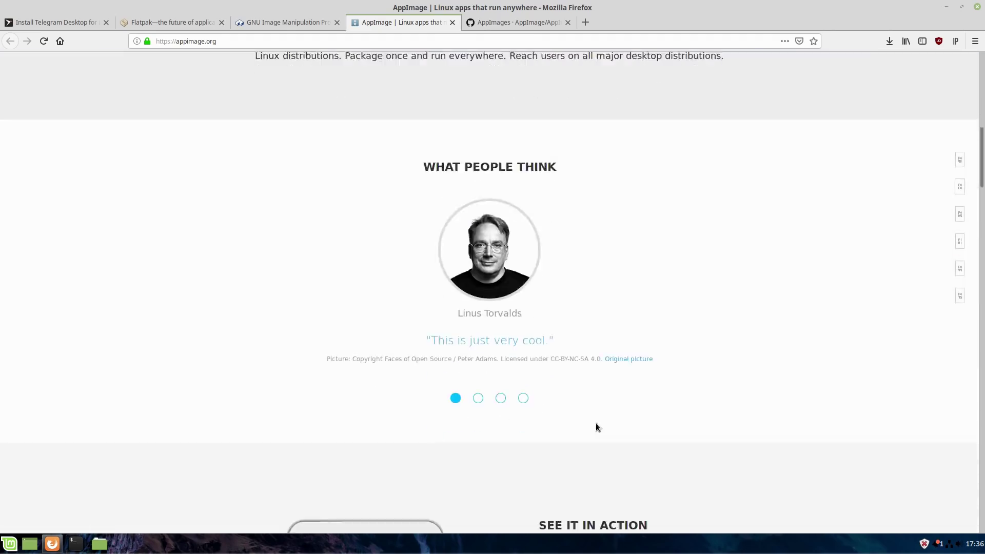
{"action": "scroll", "coordinate": [595, 424], "scroll_direction": "up", "scroll_amount": 5}
{"action": "scroll", "coordinate": [667, 324], "scroll_direction": "down", "scroll_amount": 1}
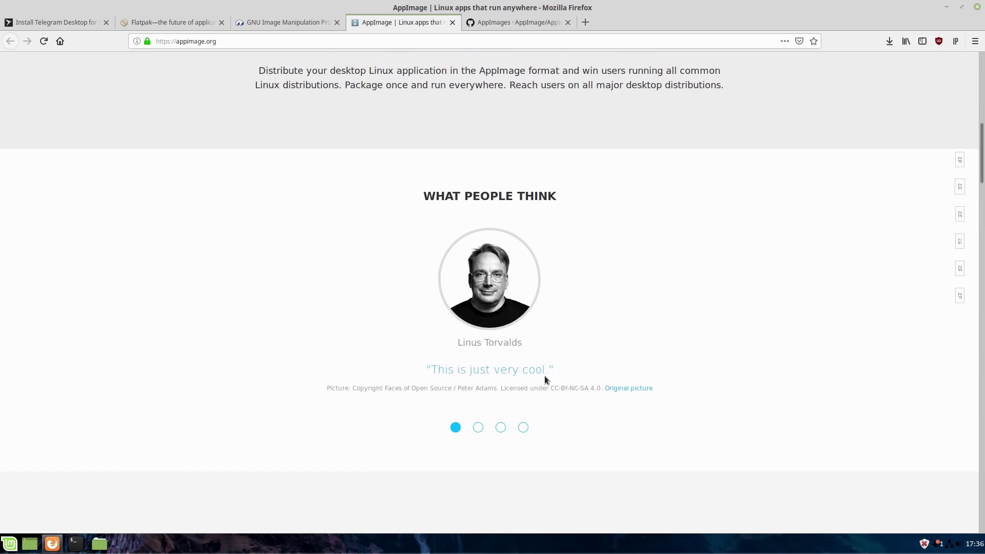
{"action": "scroll", "coordinate": [598, 411], "scroll_direction": "down", "scroll_amount": 5}
{"action": "scroll", "coordinate": [621, 418], "scroll_direction": "up", "scroll_amount": 15}
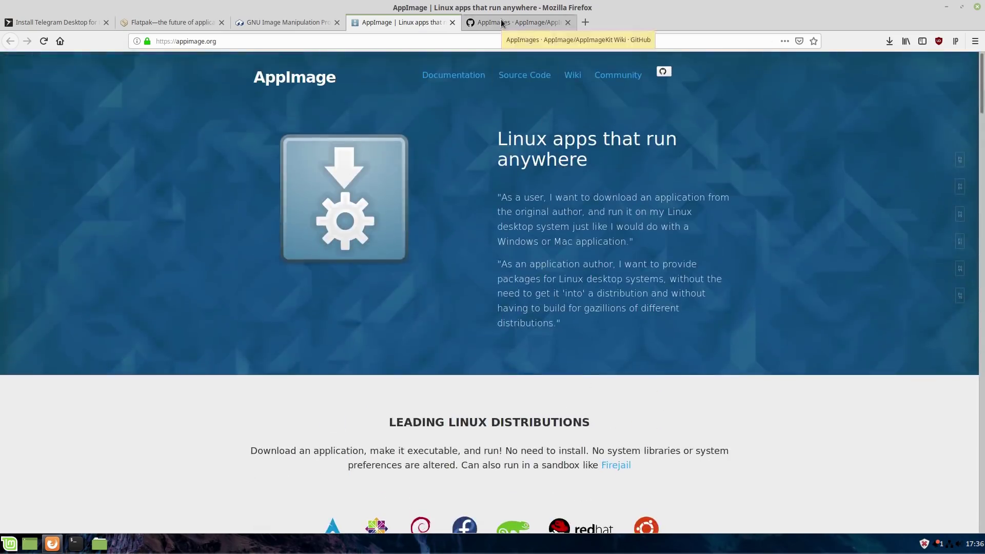
{"action": "left_click", "coordinate": [502, 23]}
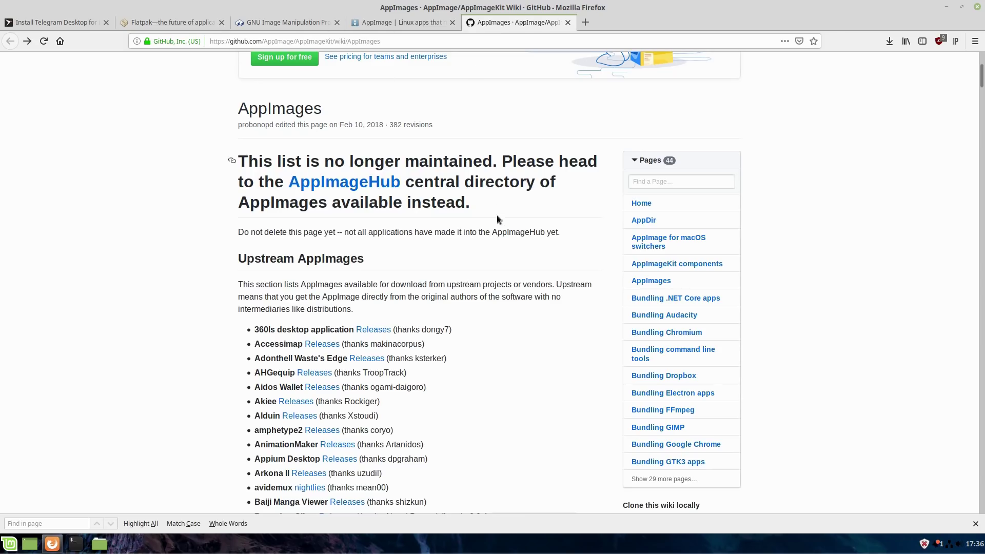
Find Krita in the GitHub AppImages wiki list and follow its link to krita.org's download page.
{"action": "scroll", "coordinate": [537, 355], "scroll_direction": "down", "scroll_amount": 3}
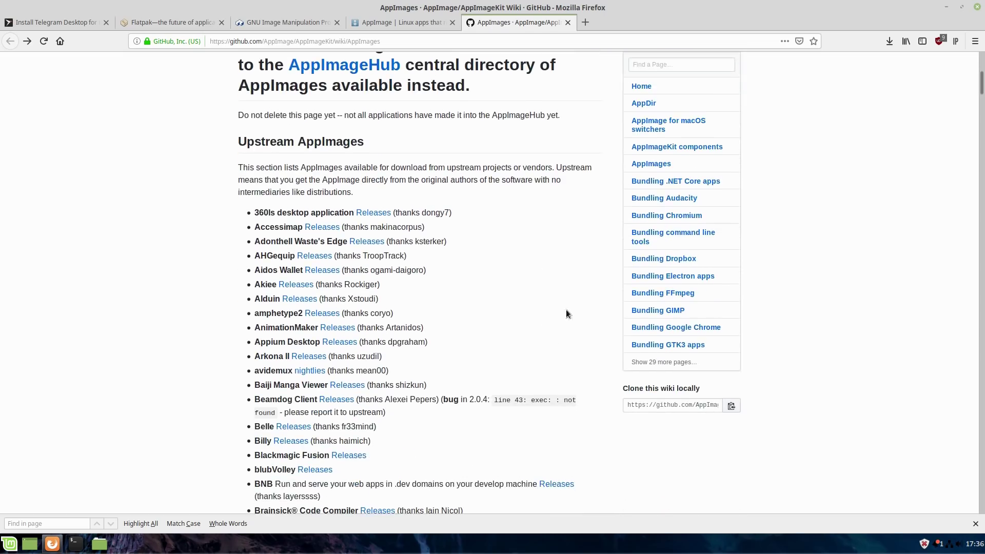
{"action": "scroll", "coordinate": [522, 229], "scroll_direction": "up", "scroll_amount": 1}
{"action": "scroll", "coordinate": [522, 229], "scroll_direction": "up", "scroll_amount": 3}
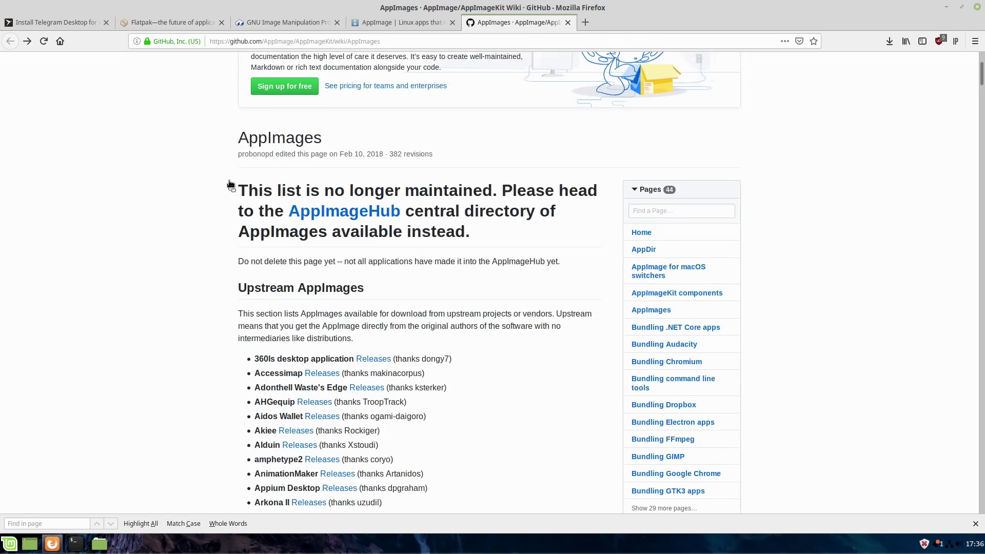
{"action": "left_click_drag", "start_coordinate": [248, 191], "coordinate": [555, 239]}
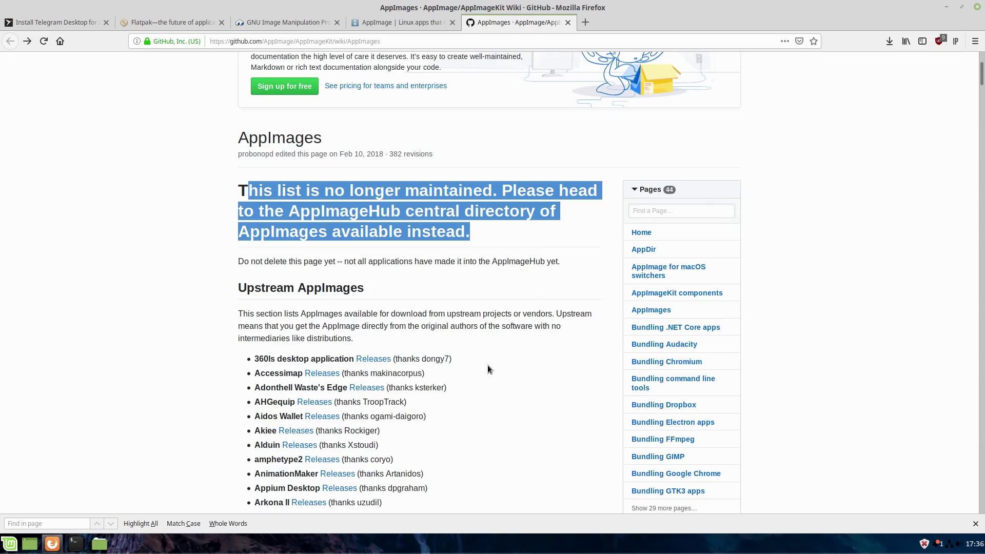
{"action": "scroll", "coordinate": [487, 365], "scroll_direction": "down", "scroll_amount": 6}
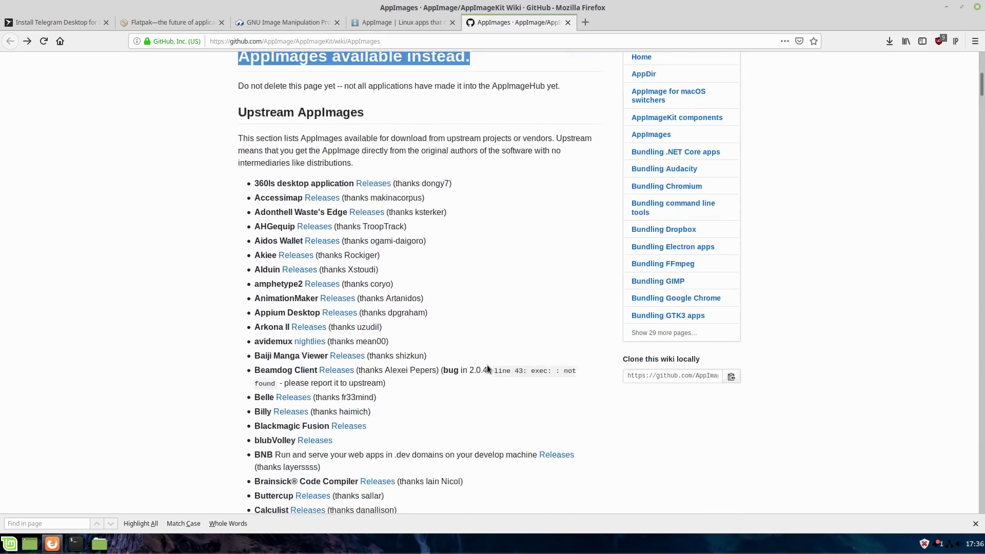
{"action": "scroll", "coordinate": [401, 365], "scroll_direction": "down", "scroll_amount": 15}
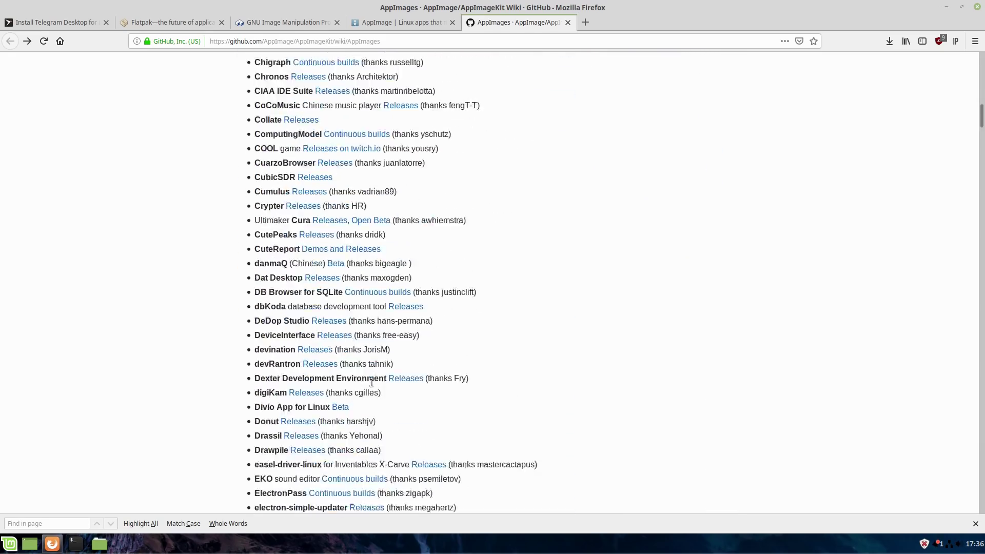
{"action": "scroll", "coordinate": [401, 367], "scroll_direction": "down", "scroll_amount": 15}
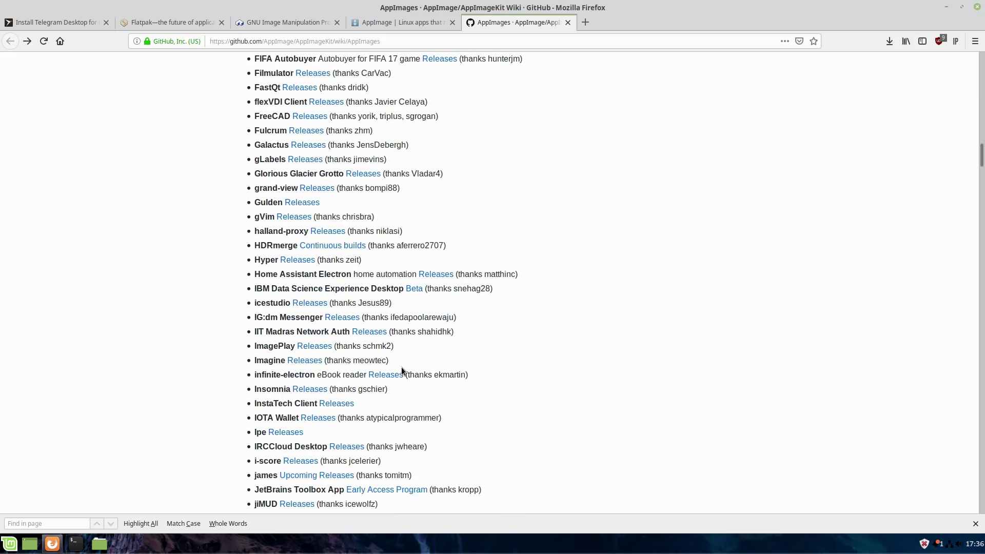
{"action": "type", "text": "krita"}
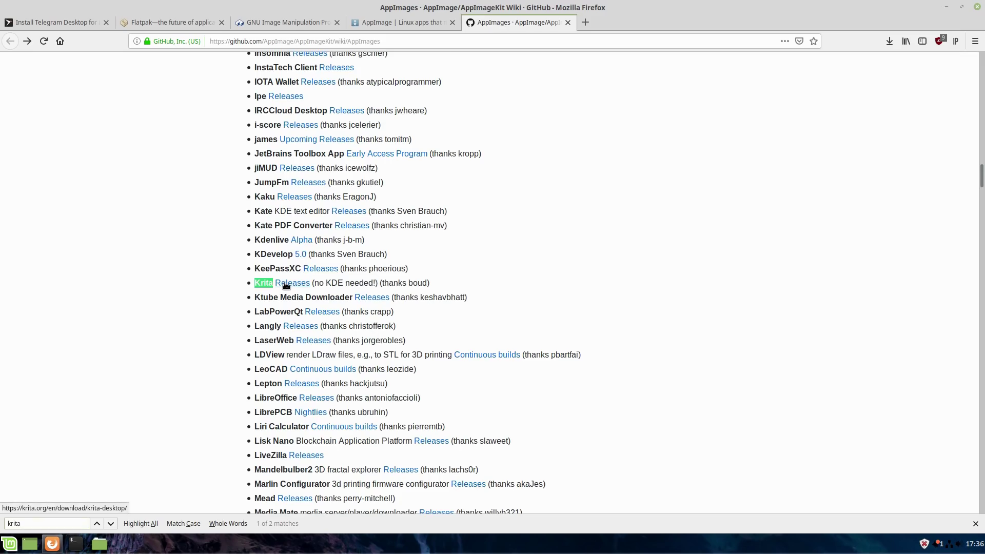
{"action": "left_click", "coordinate": [285, 284]}
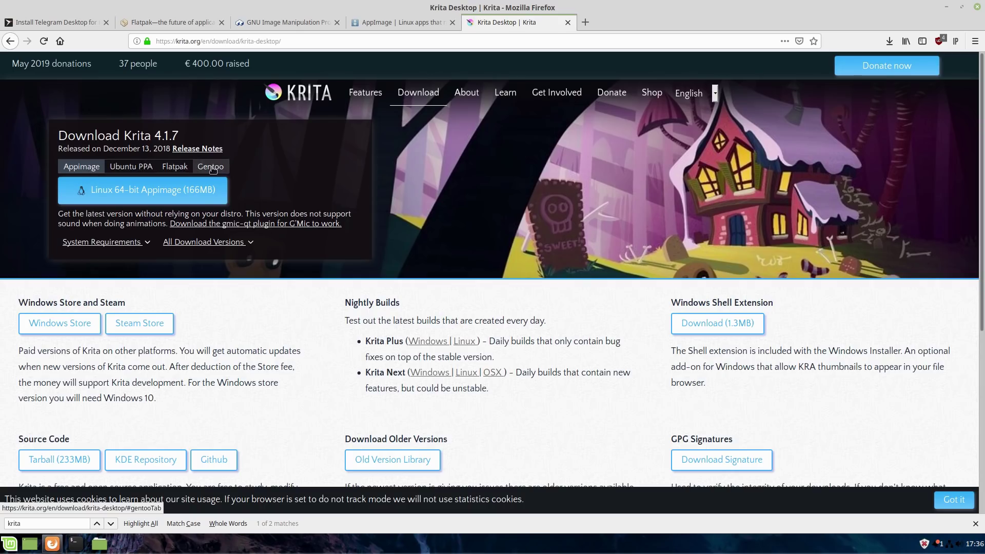
Compare Krita's Gentoo instructions with the Linux 64-bit AppImage download, then minimize Firefox.
{"action": "left_click", "coordinate": [213, 169]}
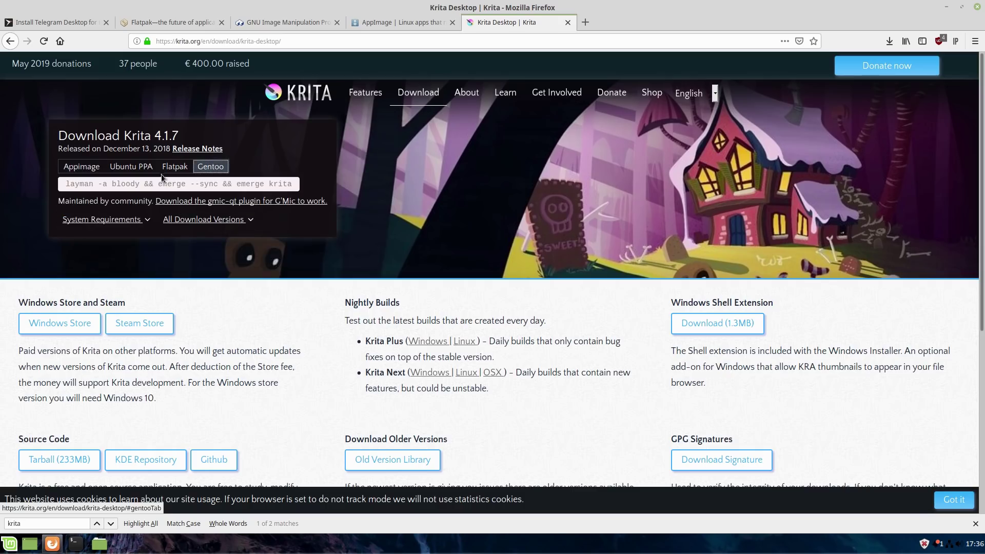
{"action": "left_click", "coordinate": [82, 166]}
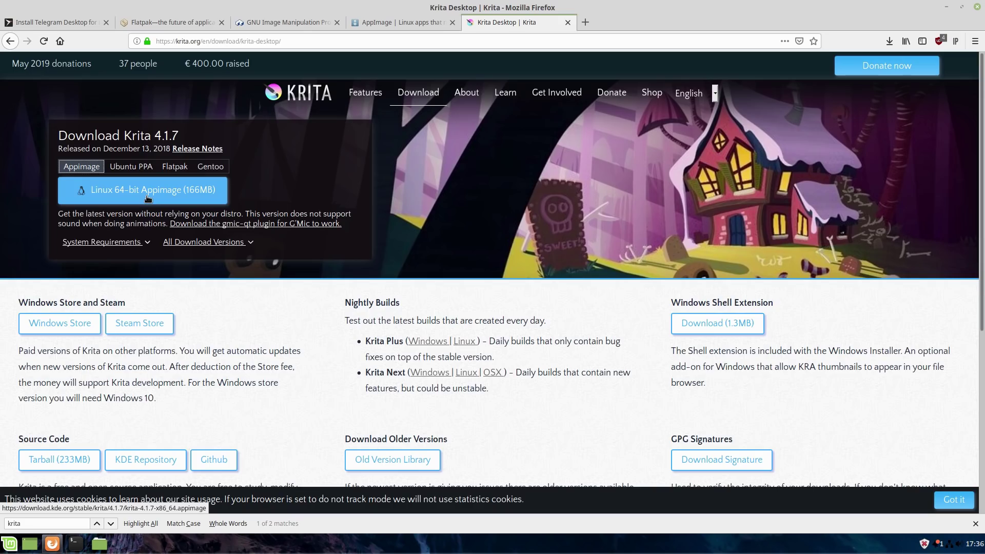
{"action": "left_click", "coordinate": [946, 7]}
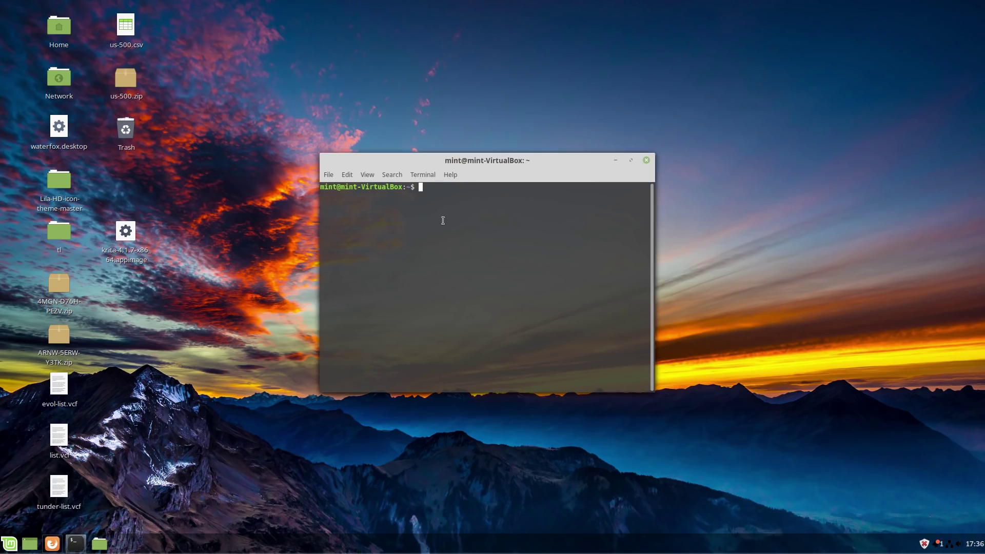
Exit the terminal, move the Krita AppImage to the desktop's upper right, and try launching it.
{"action": "type", "text": "exit"}
{"action": "key", "text": "Return"}
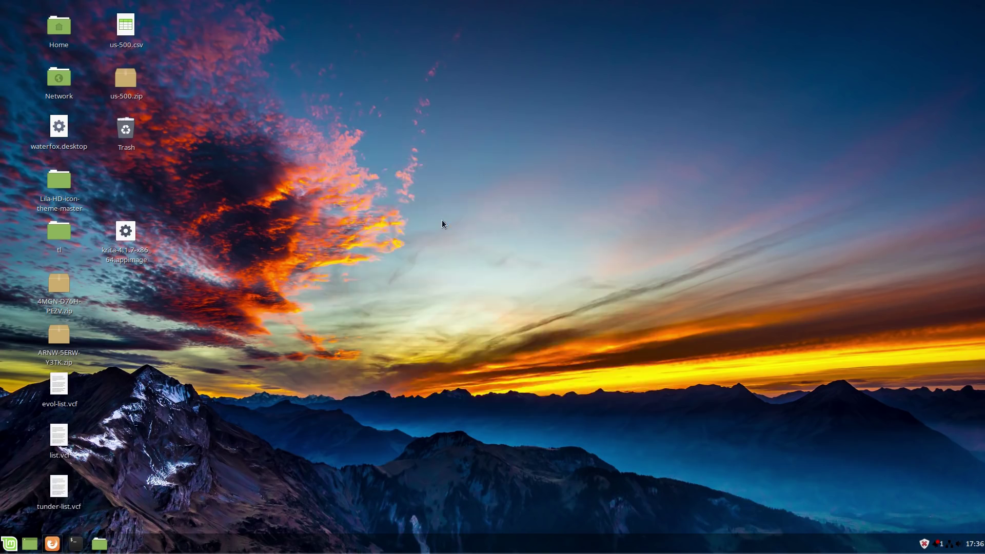
{"action": "left_click", "coordinate": [128, 239]}
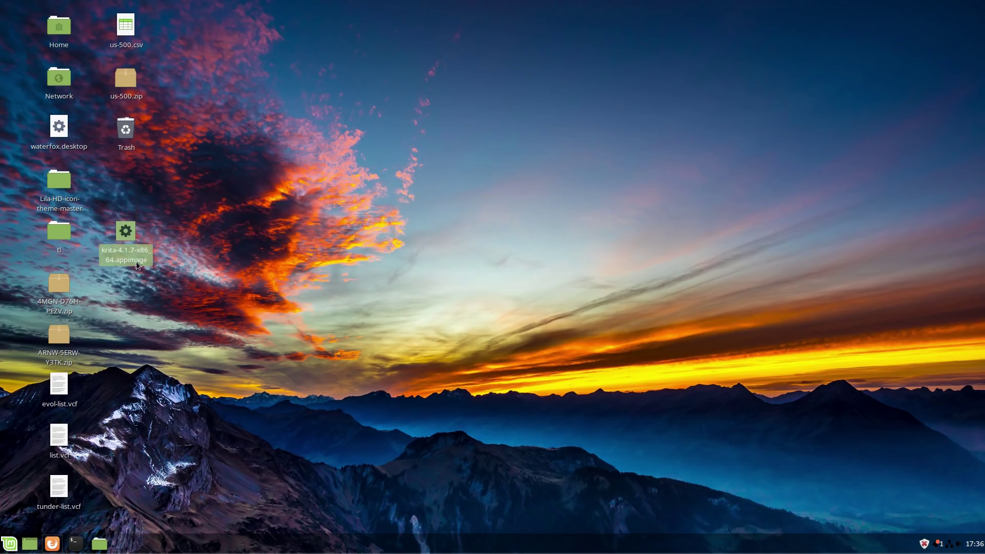
{"action": "left_click_drag", "start_coordinate": [136, 260], "coordinate": [667, 102]}
{"action": "right_click", "coordinate": [665, 99]}
{"action": "left_click", "coordinate": [647, 84]}
{"action": "double_click", "coordinate": [654, 87]}
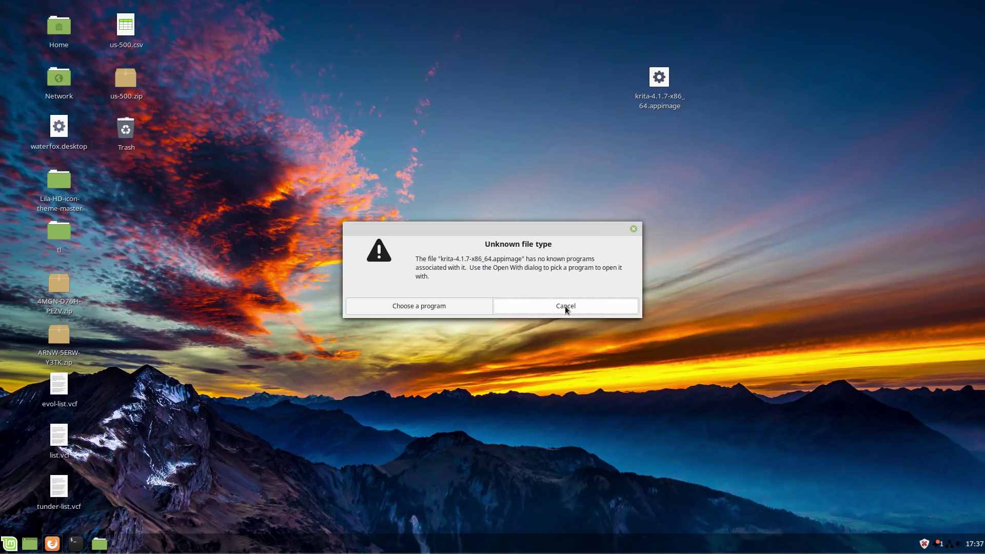
{"action": "left_click", "coordinate": [564, 305]}
Tick 'Allow executing file as program' in the Krita AppImage's Permissions properties.
{"action": "right_click", "coordinate": [659, 73]}
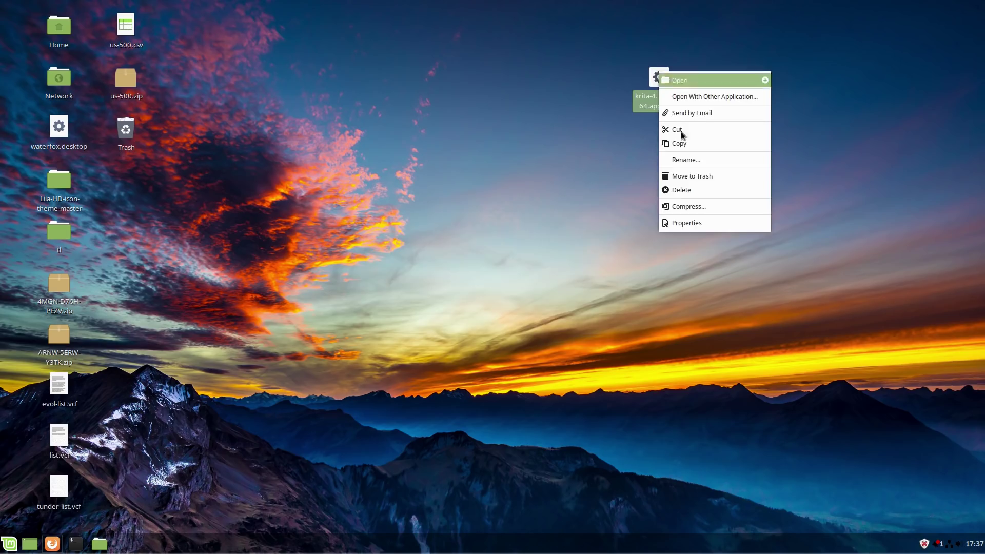
{"action": "left_click", "coordinate": [682, 223]}
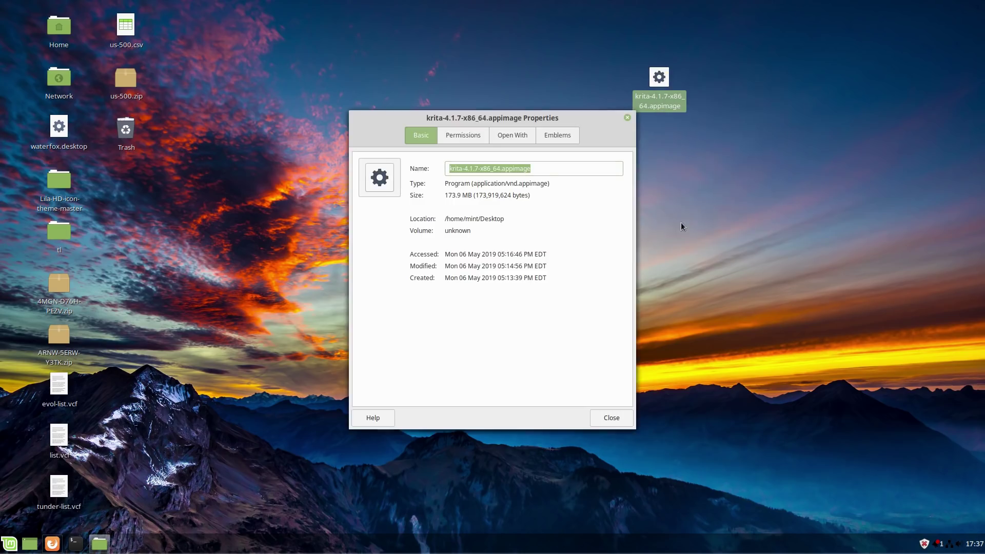
{"action": "left_click", "coordinate": [466, 134]}
{"action": "left_click", "coordinate": [459, 271]}
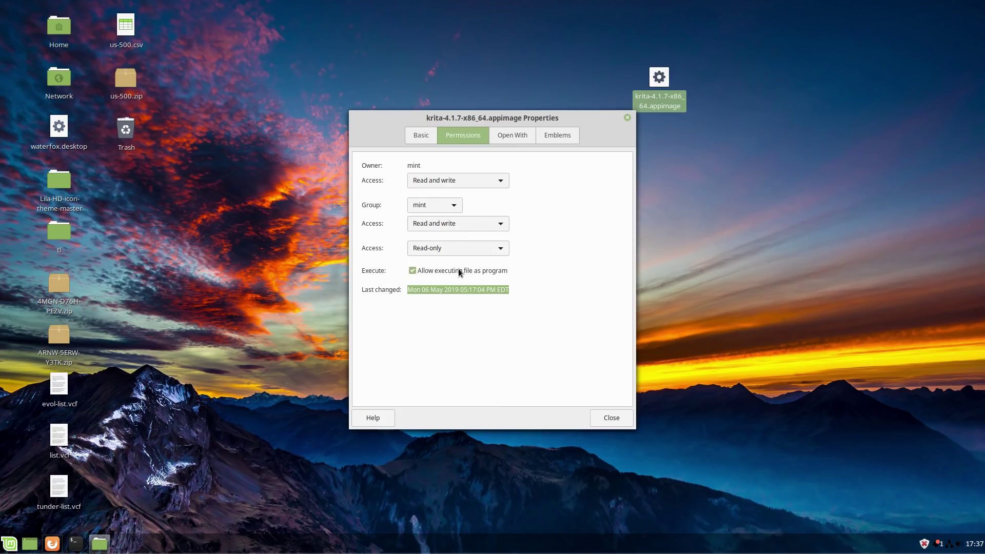
{"action": "left_click", "coordinate": [605, 418]}
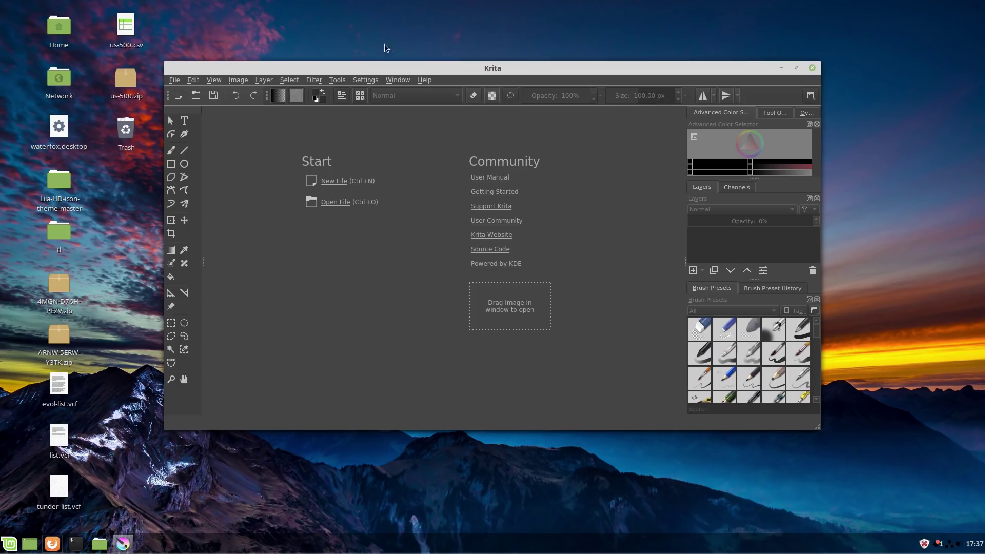
Quit Krita with File > Quit and drag its AppImage into the desktop's left icon column.
{"action": "left_click", "coordinate": [174, 80]}
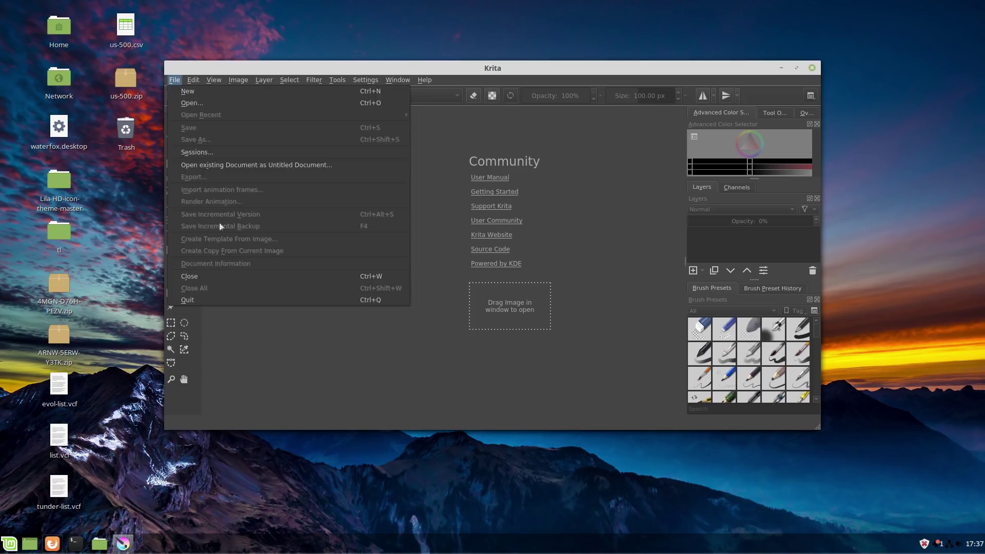
{"action": "left_click", "coordinate": [215, 297]}
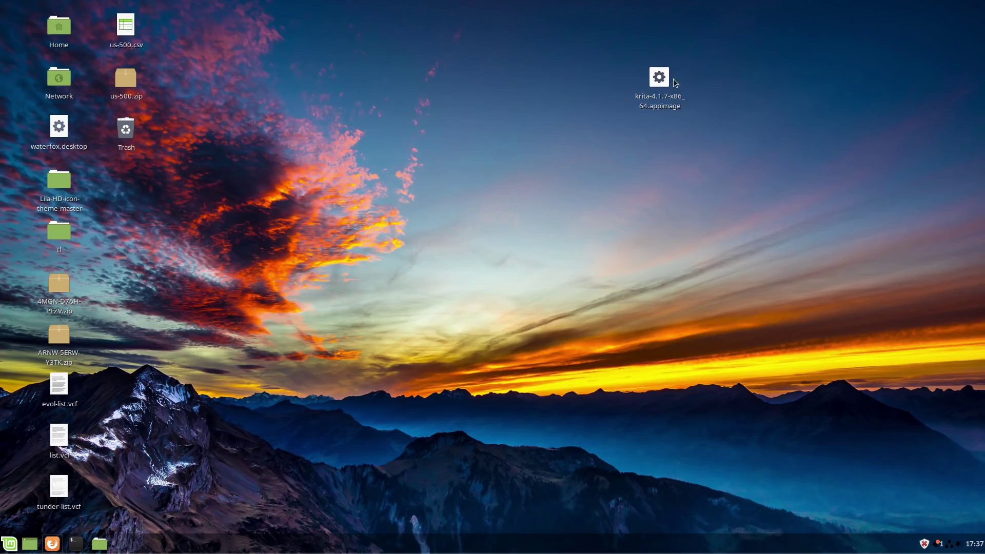
{"action": "left_click_drag", "start_coordinate": [302, 234], "coordinate": [308, 184]}
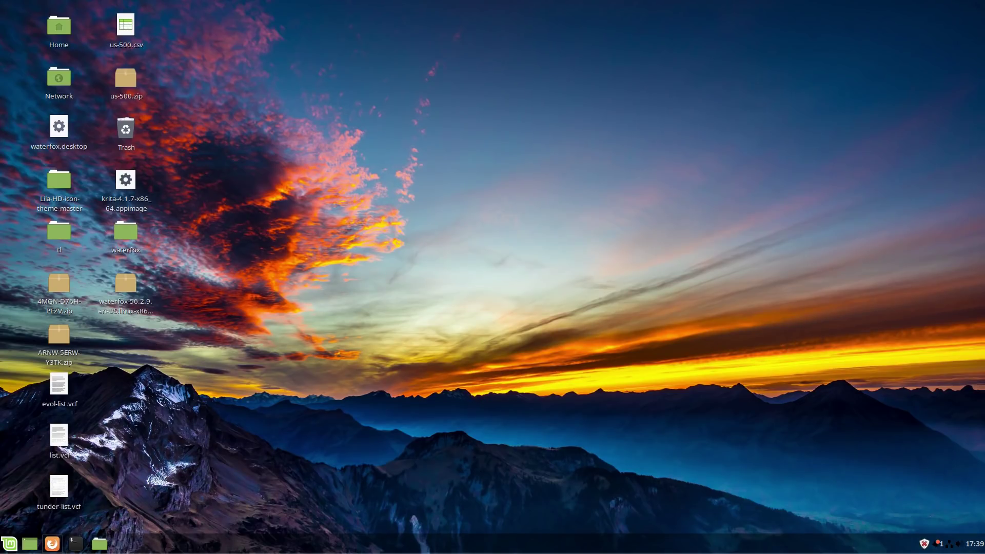
Download the Linux Waterfox 56.2.9 build, then open the extracted waterfox folder on the desktop.
{"action": "left_click", "coordinate": [52, 544]}
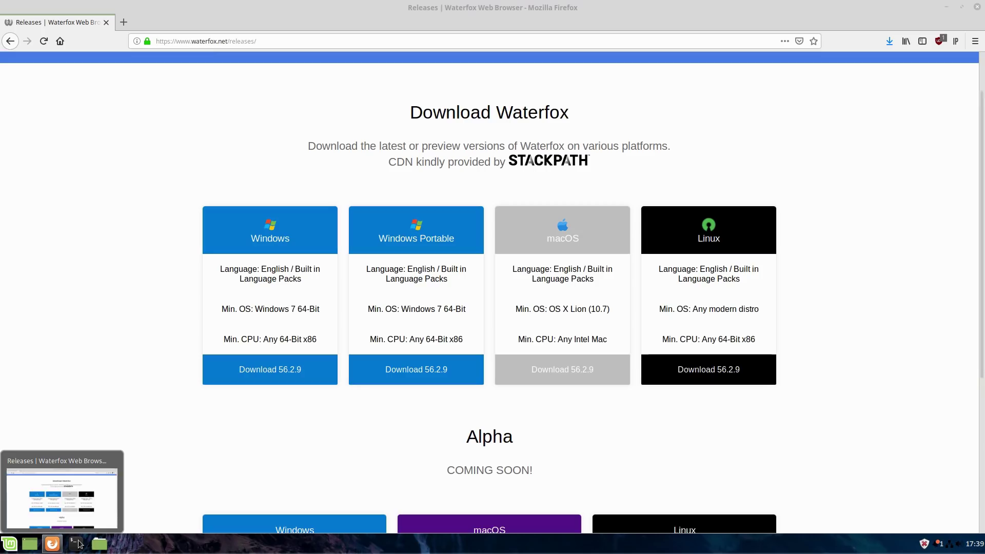
{"action": "left_click", "coordinate": [720, 365]}
{"action": "left_click", "coordinate": [946, 7]}
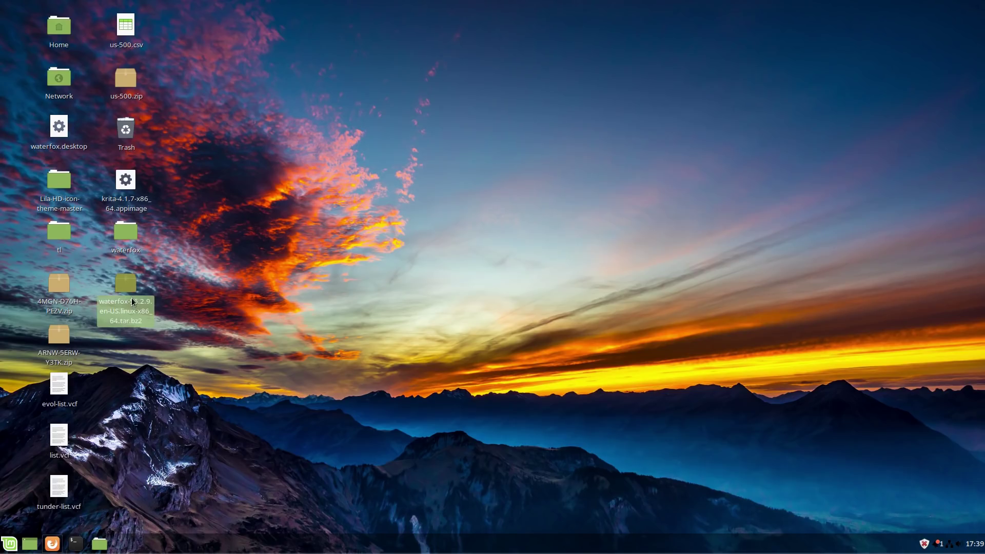
{"action": "double_click", "coordinate": [123, 236]}
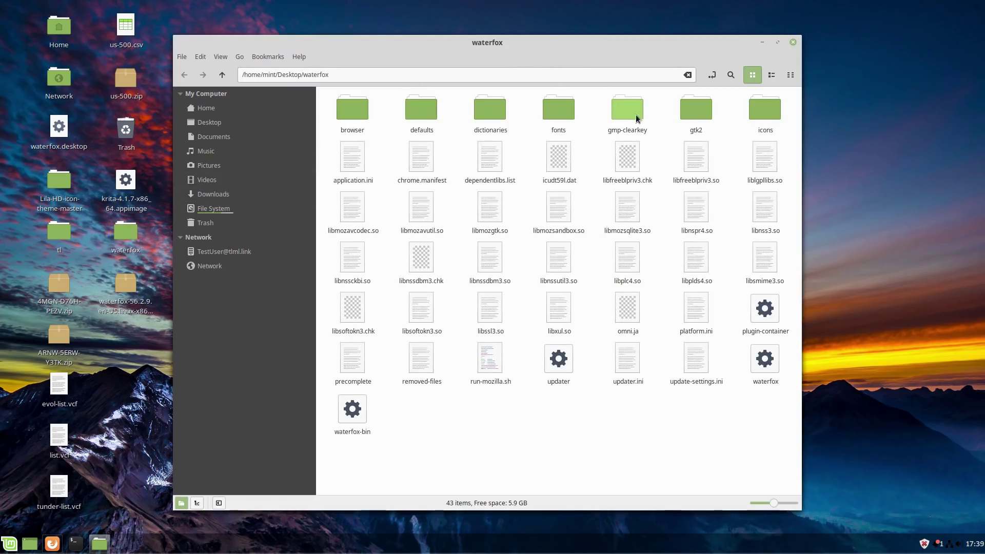
Run the waterfox executable, choose 'Don't import anything', then close the Waterfox 56.2.9 window.
{"action": "left_click", "coordinate": [762, 364]}
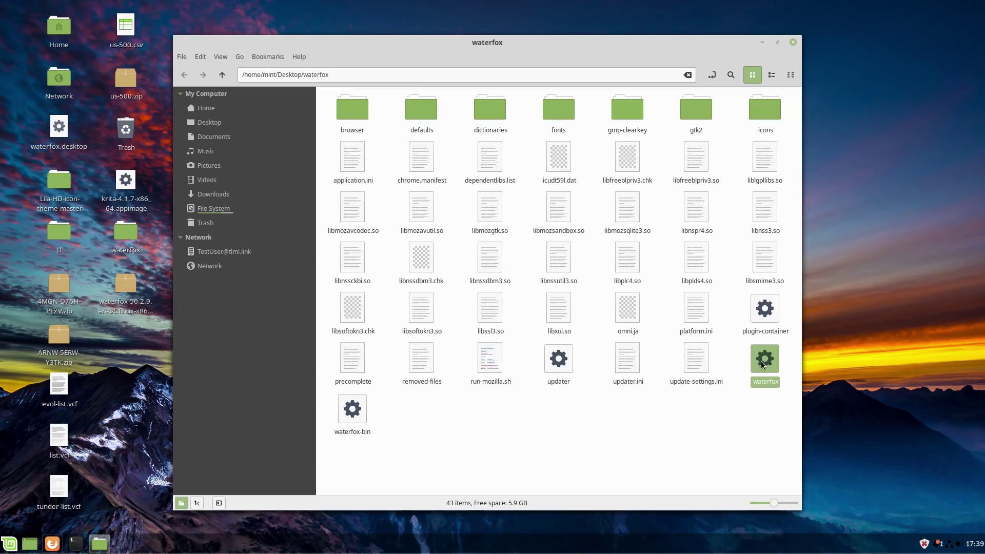
{"action": "double_click", "coordinate": [762, 364]}
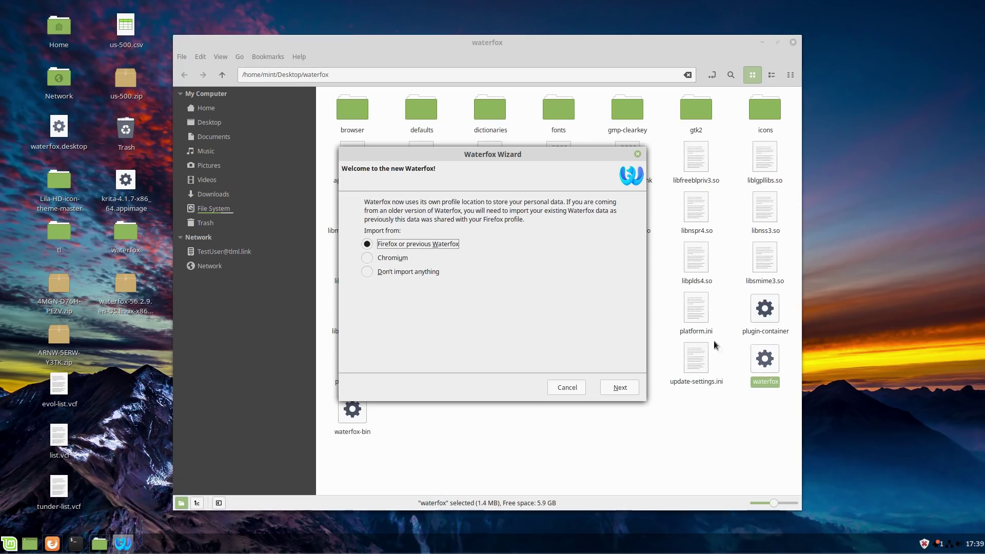
{"action": "left_click", "coordinate": [401, 271]}
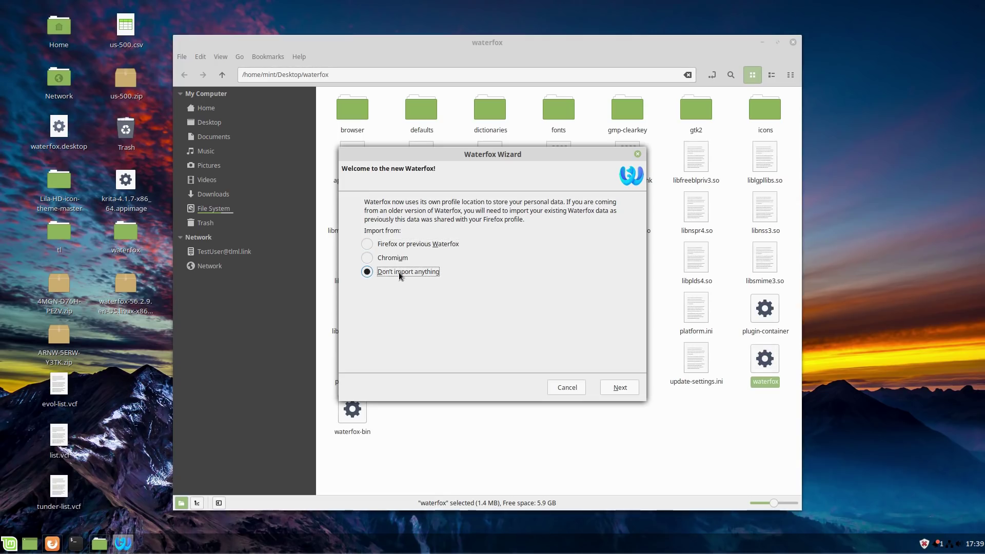
{"action": "left_click", "coordinate": [620, 388]}
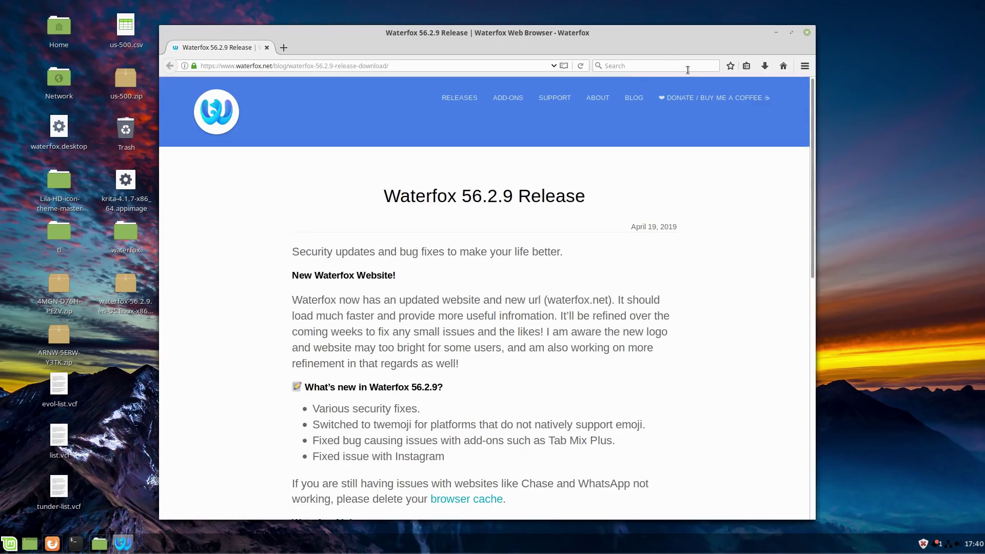
{"action": "left_click", "coordinate": [807, 33]}
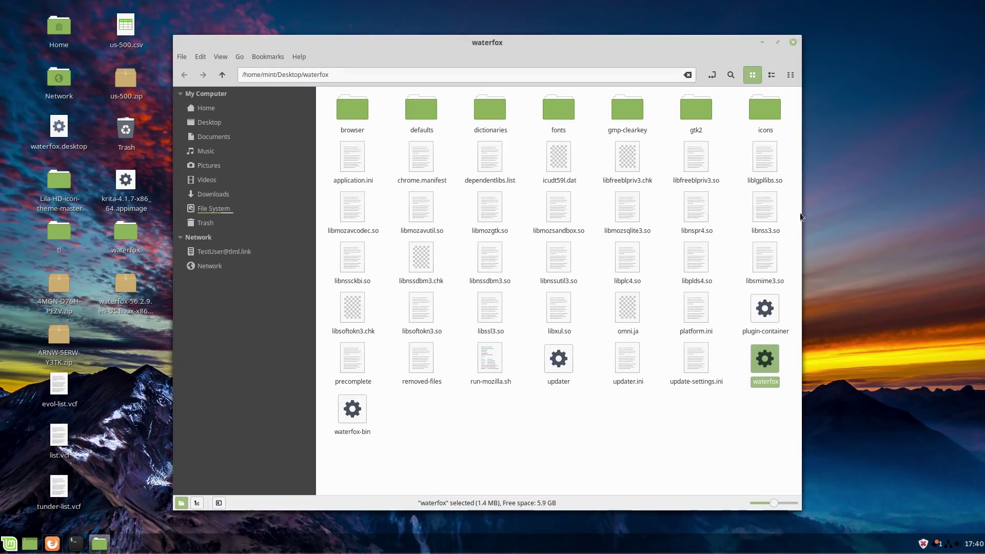
Move the Nemo window right and select the waterfox.desktop file on the desktop.
{"action": "left_click", "coordinate": [9, 542]}
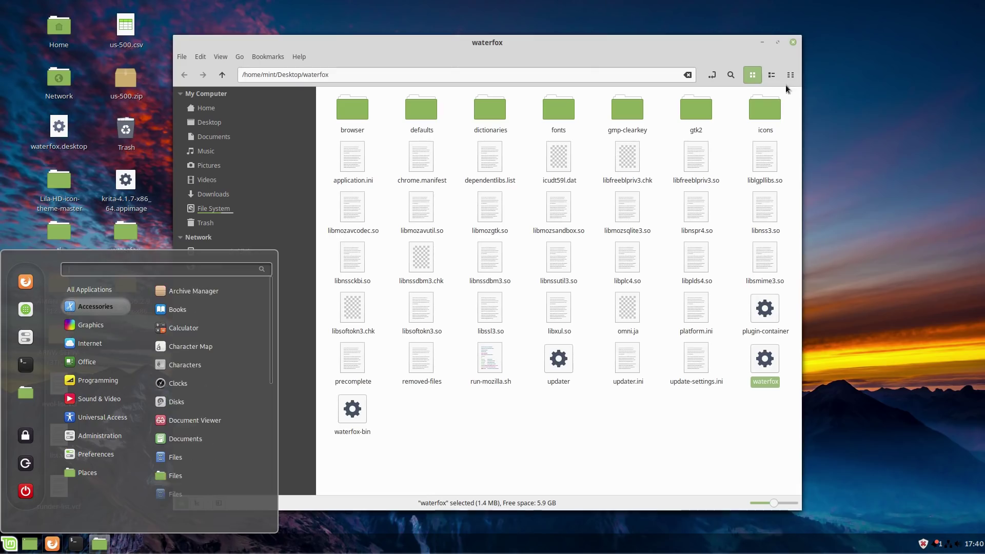
{"action": "left_click", "coordinate": [850, 115]}
{"action": "left_click_drag", "start_coordinate": [636, 48], "coordinate": [813, 38]}
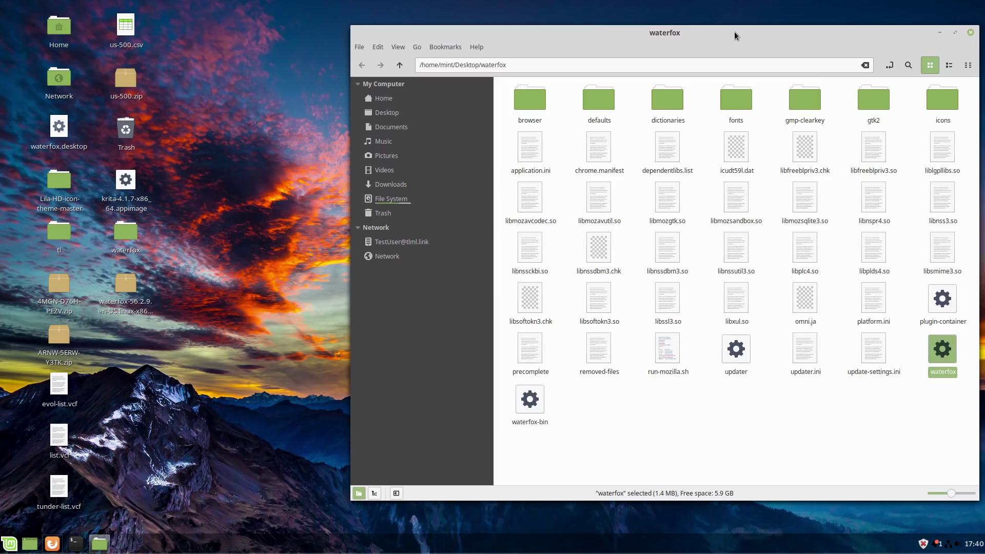
{"action": "left_click", "coordinate": [58, 138]}
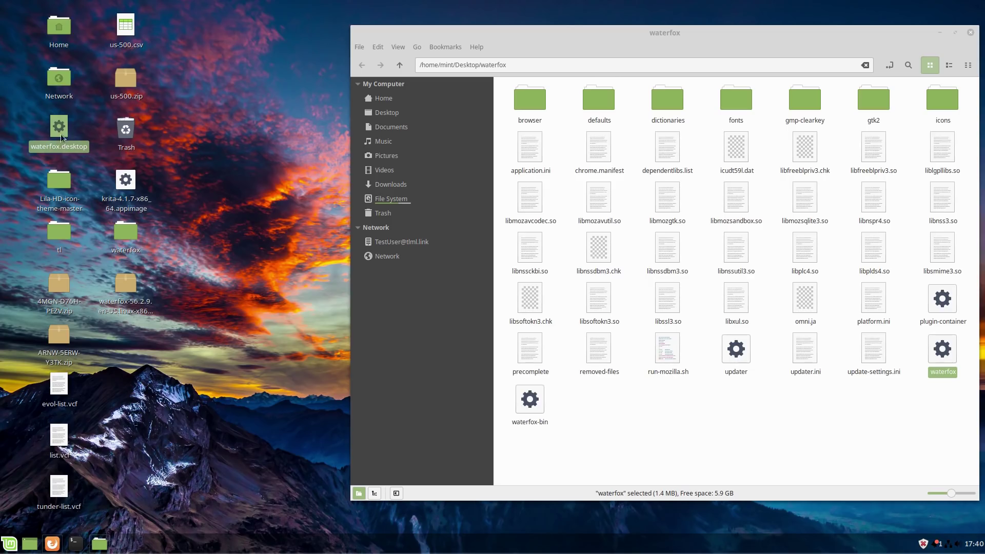
Browse from File System through usr and share into the applications folder's 238 launchers.
{"action": "left_click", "coordinate": [385, 200]}
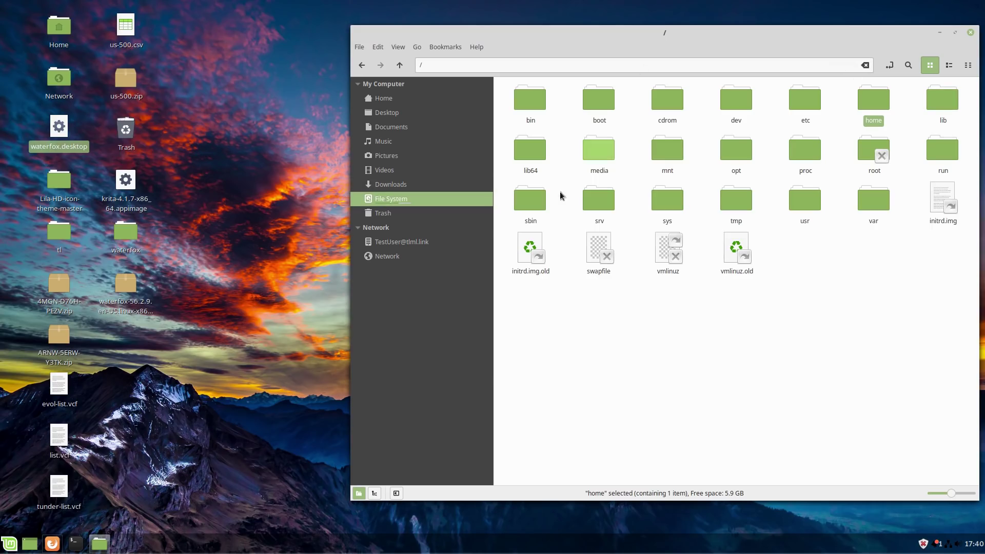
{"action": "double_click", "coordinate": [804, 208]}
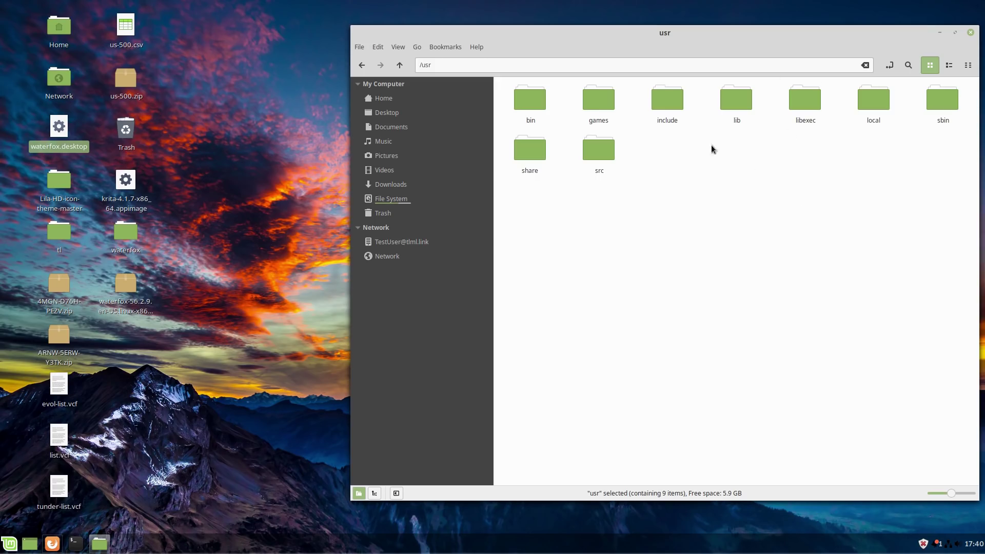
{"action": "double_click", "coordinate": [532, 163]}
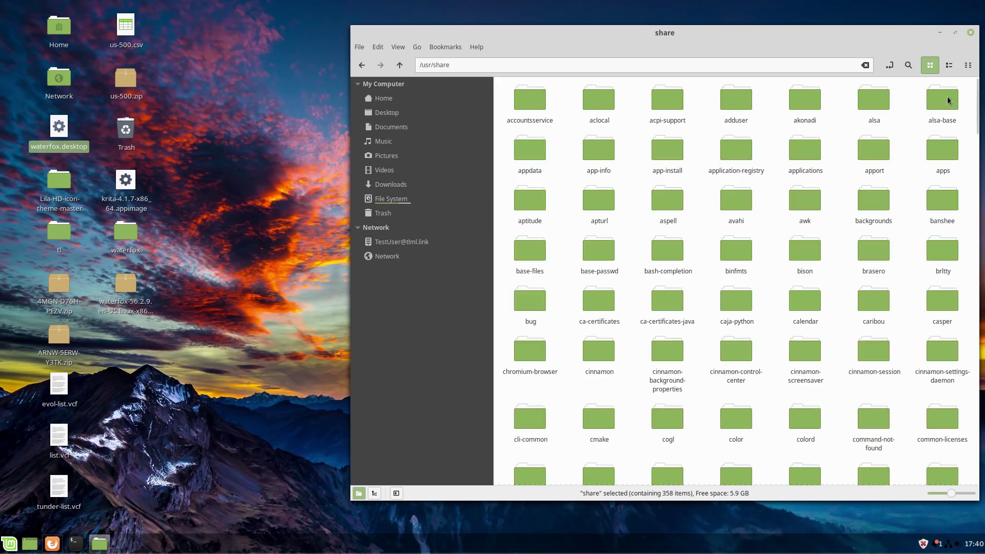
{"action": "double_click", "coordinate": [816, 153]}
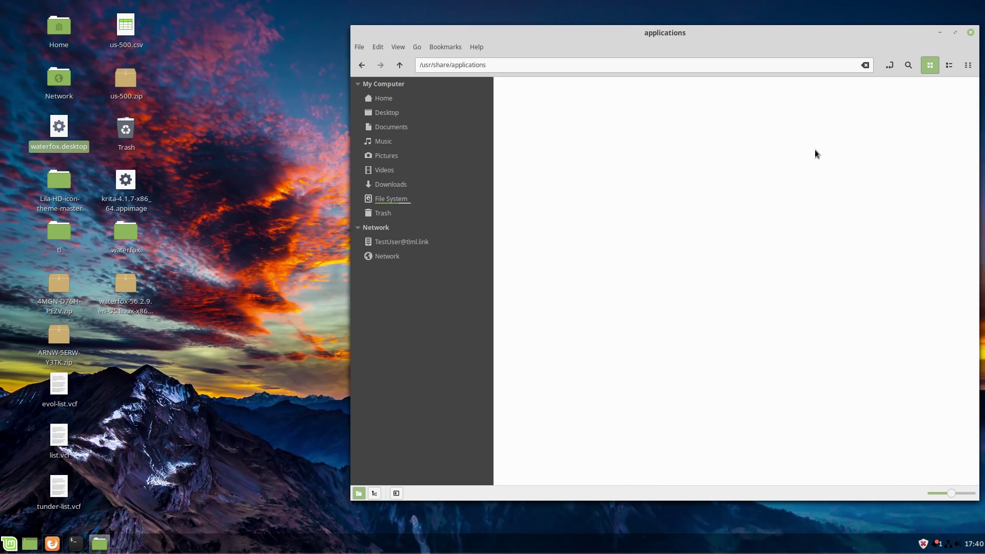
{"action": "scroll", "coordinate": [699, 247], "scroll_direction": "down", "scroll_amount": 5}
{"action": "scroll", "coordinate": [754, 262], "scroll_direction": "down", "scroll_amount": 20}
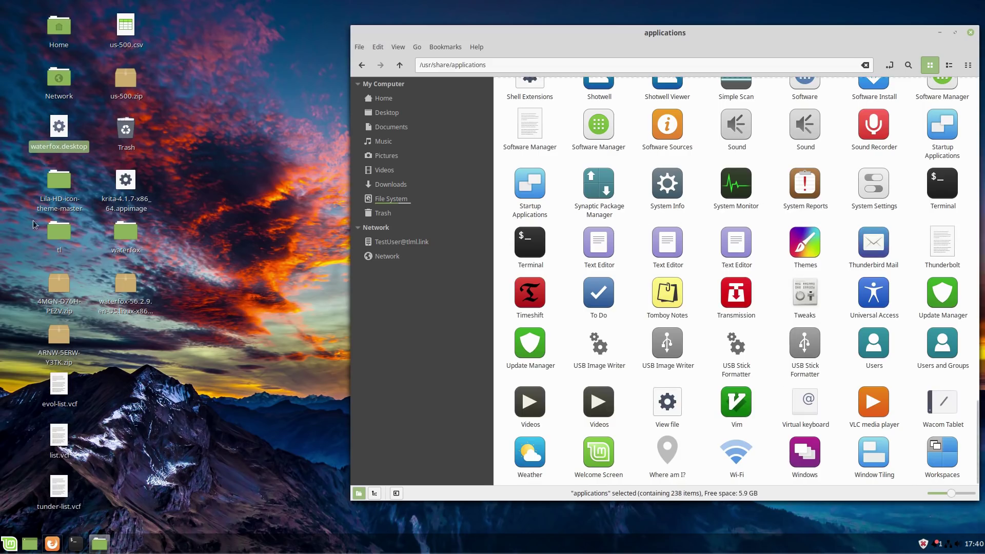
{"action": "right_click", "coordinate": [63, 149]}
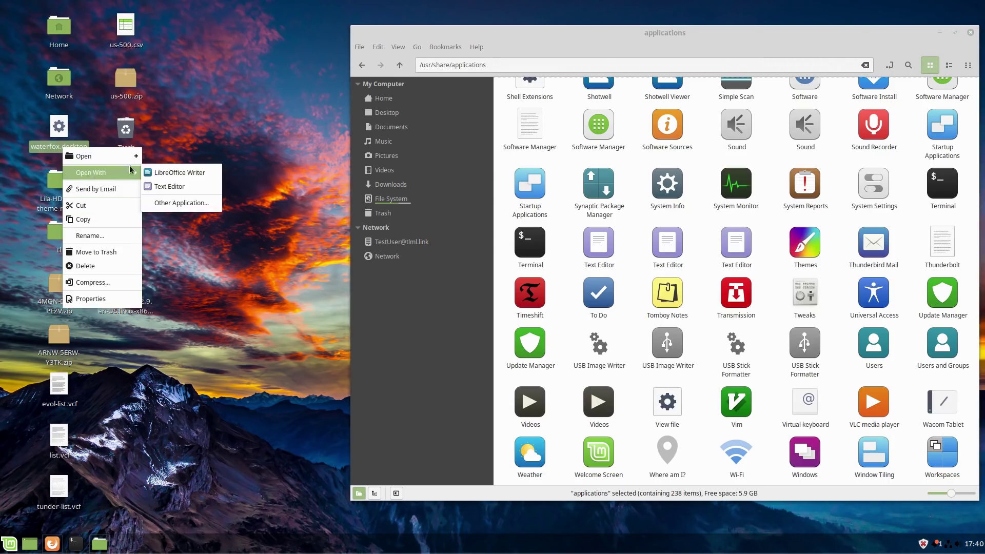
{"action": "mouse_move", "coordinate": [129, 174]}
{"action": "left_click", "coordinate": [172, 186]}
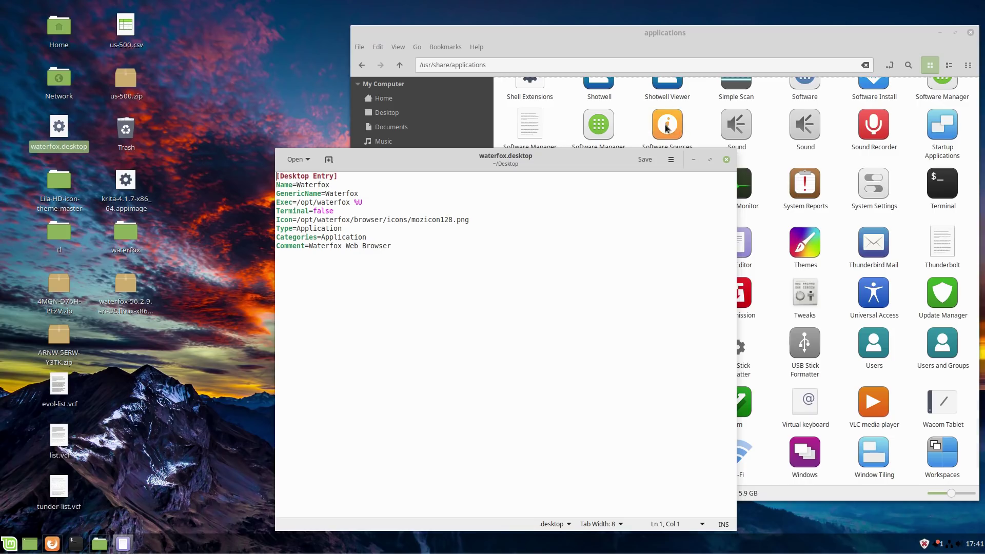
{"action": "left_click", "coordinate": [726, 160]}
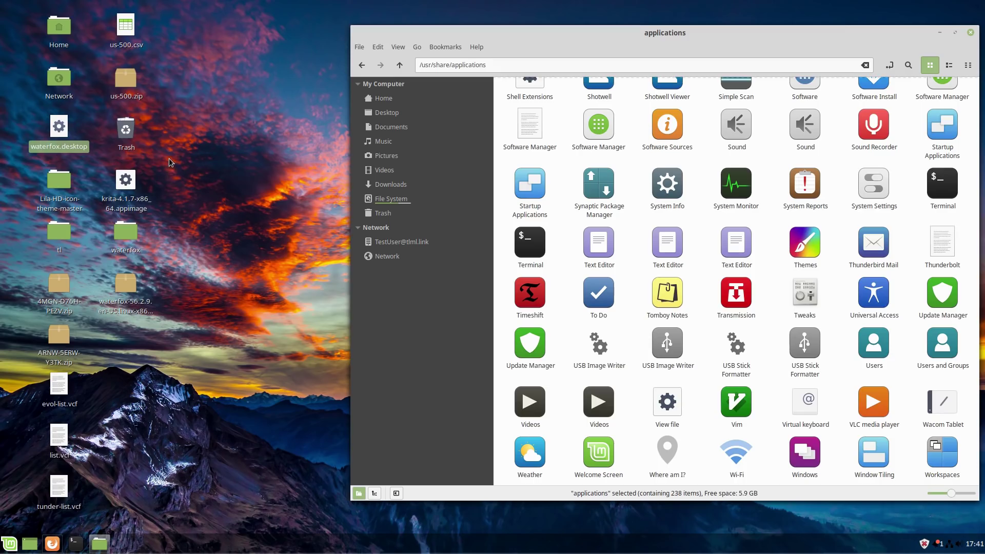
{"action": "double_click", "coordinate": [126, 236]}
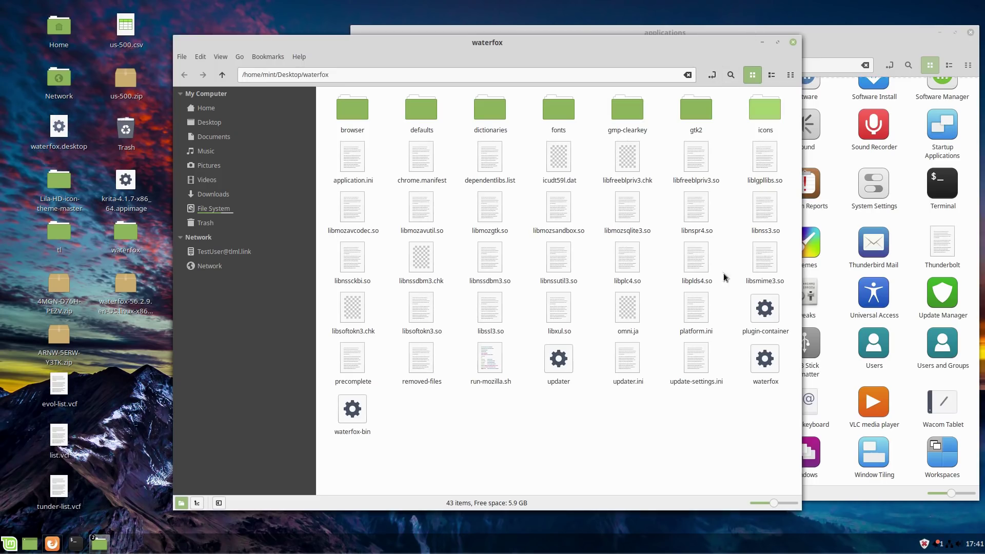
{"action": "left_click", "coordinate": [765, 359]}
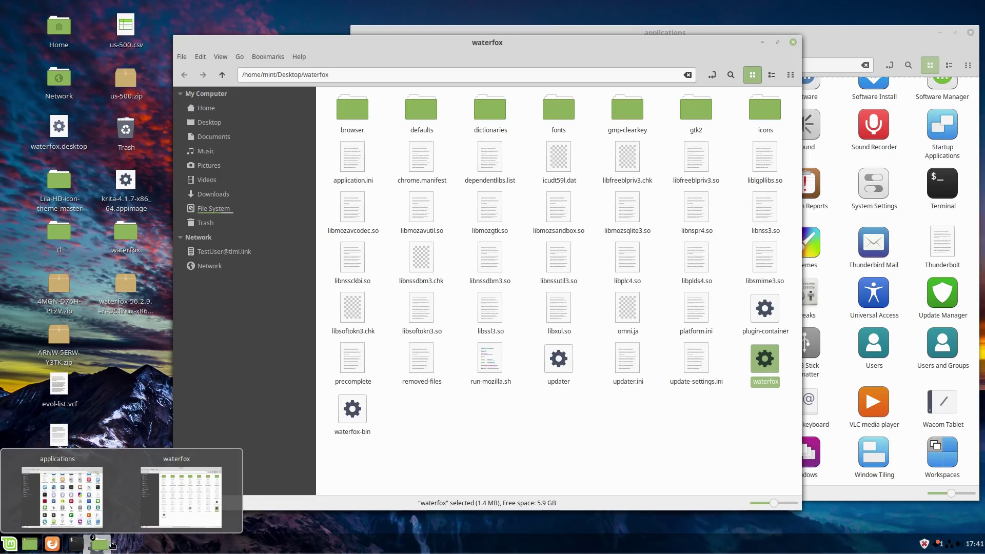
{"action": "left_click_drag", "start_coordinate": [55, 542], "coordinate": [575, 304]}
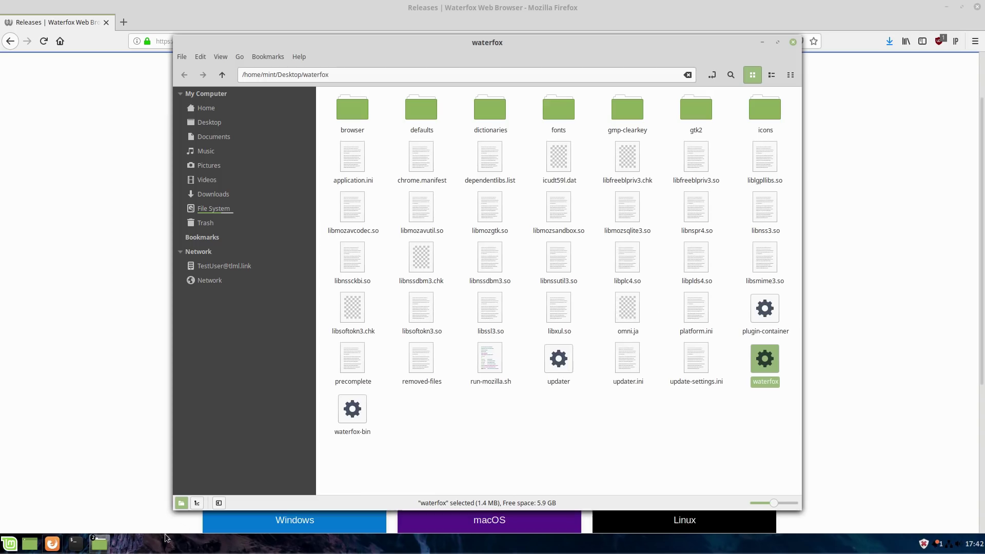
{"action": "mouse_move", "coordinate": [100, 550]}
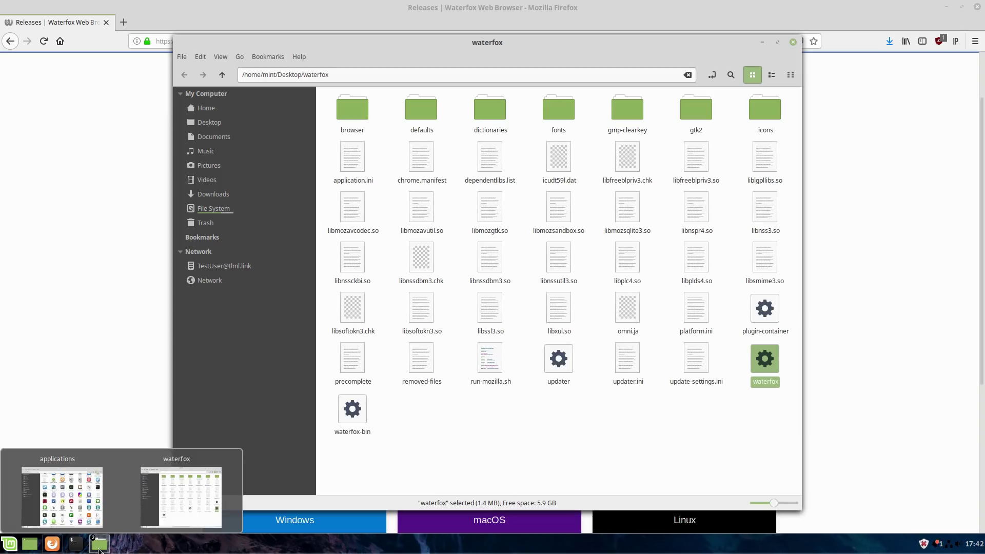
{"action": "left_click", "coordinate": [793, 42]}
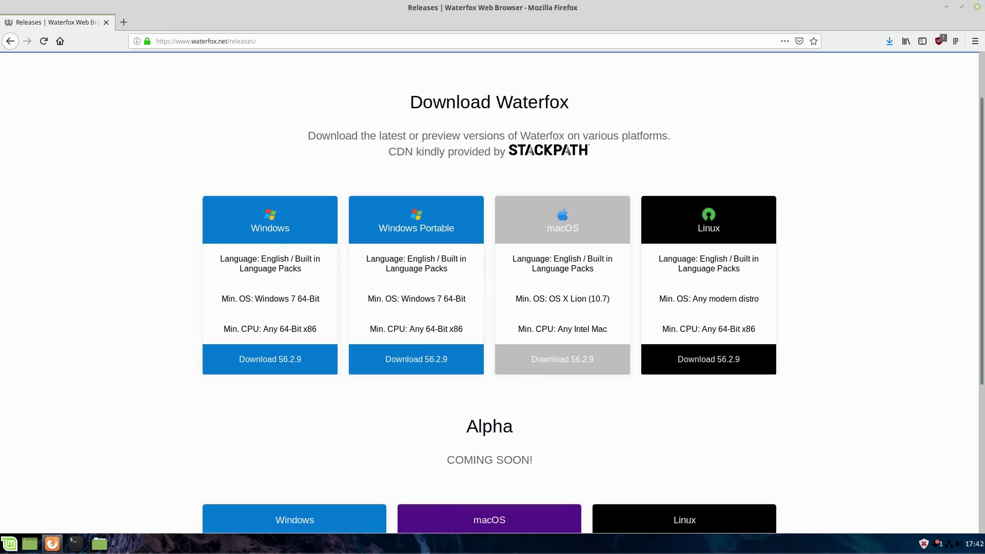
{"action": "left_click", "coordinate": [947, 6]}
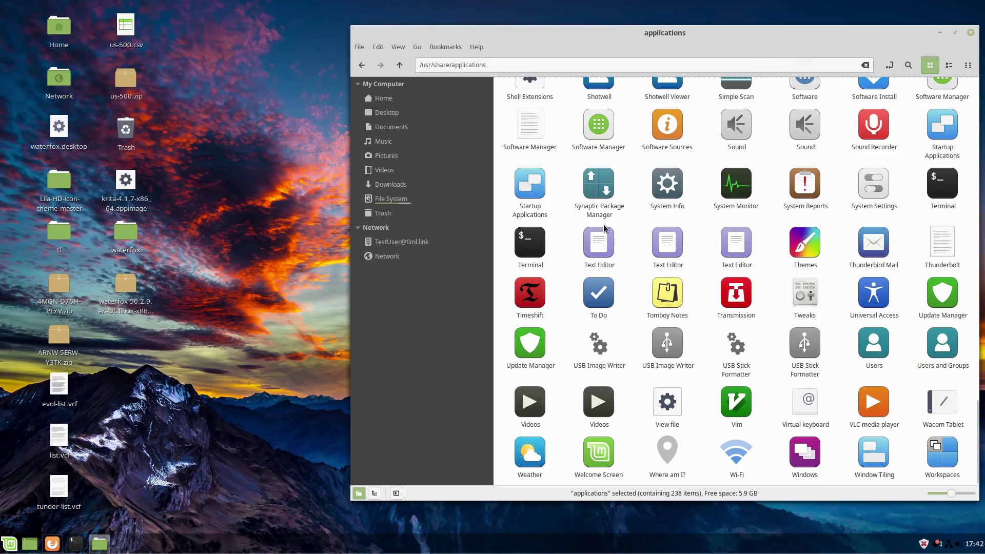